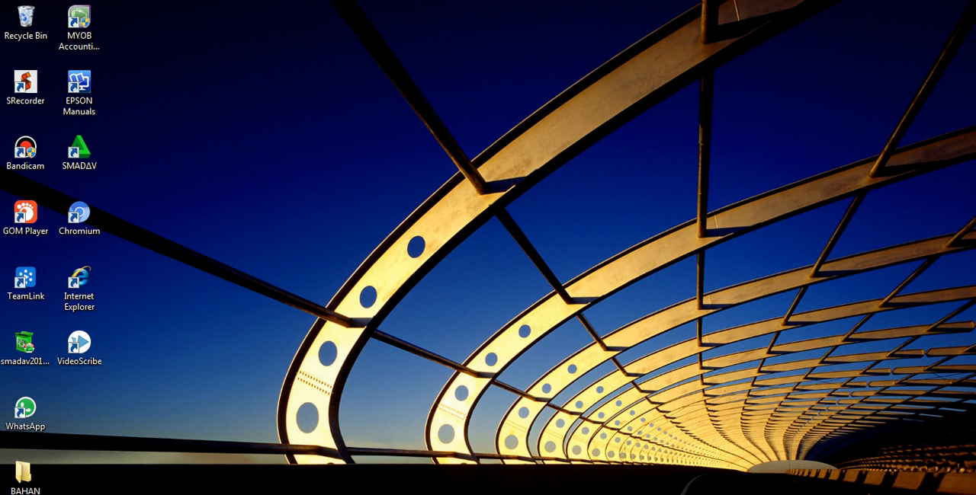
Start MYOB Accounting Plus and open the company file UD_ WIRASTRI.myo from the UD WIRASTRI folder on drive D.
{"action": "left_click", "coordinate": [80, 44]}
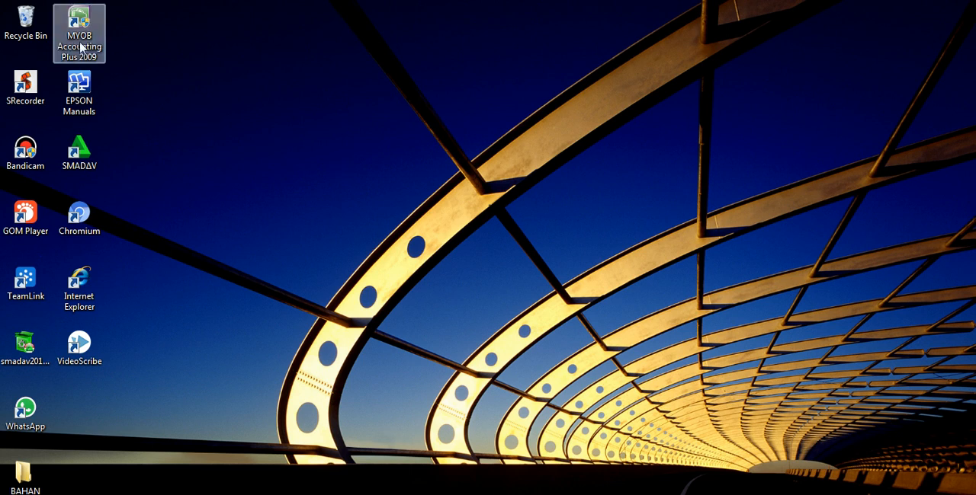
{"action": "double_click", "coordinate": [81, 47]}
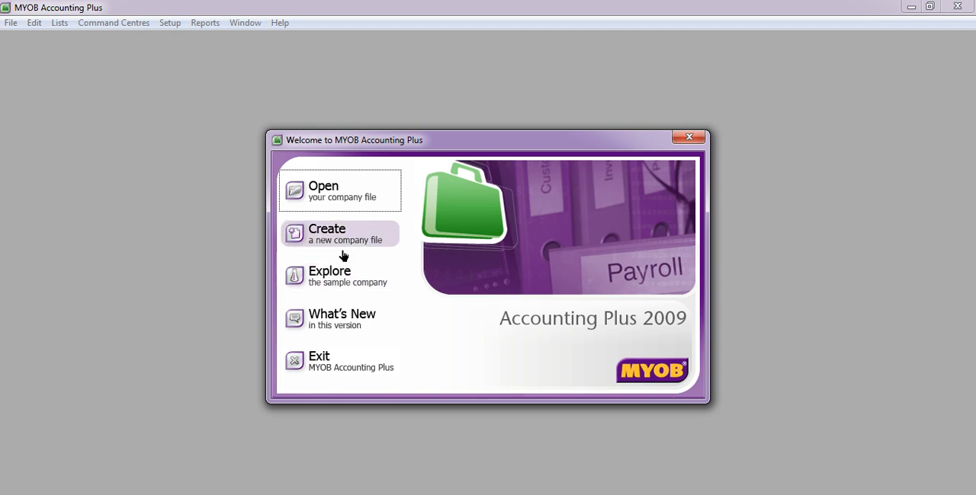
{"action": "left_click", "coordinate": [333, 194]}
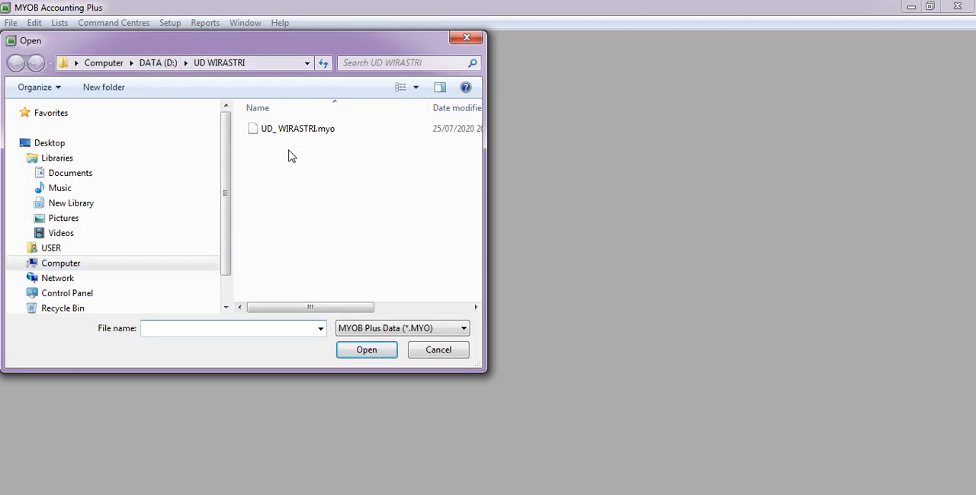
{"action": "left_click", "coordinate": [159, 64]}
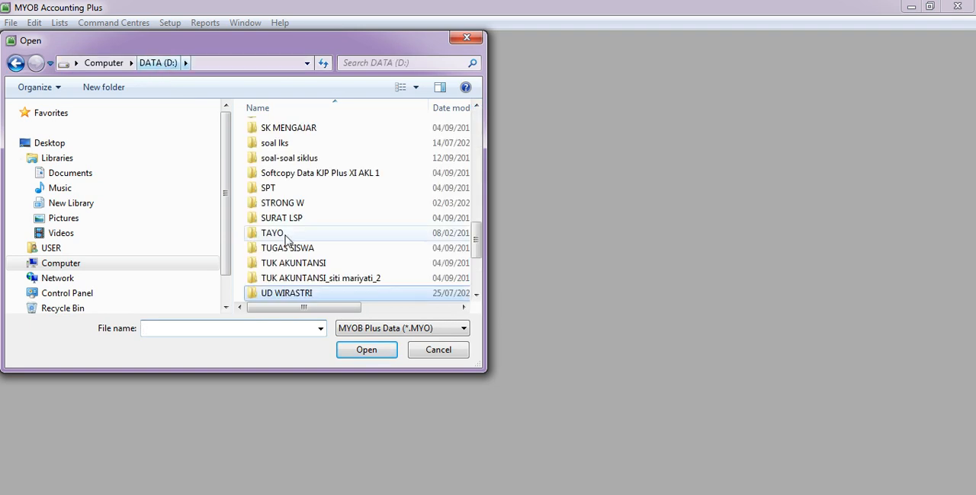
{"action": "double_click", "coordinate": [283, 295]}
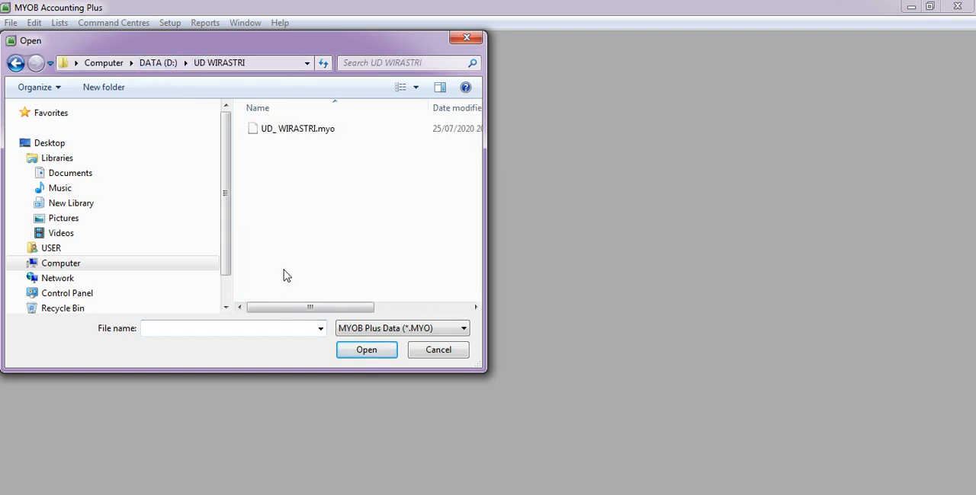
{"action": "left_click", "coordinate": [297, 130]}
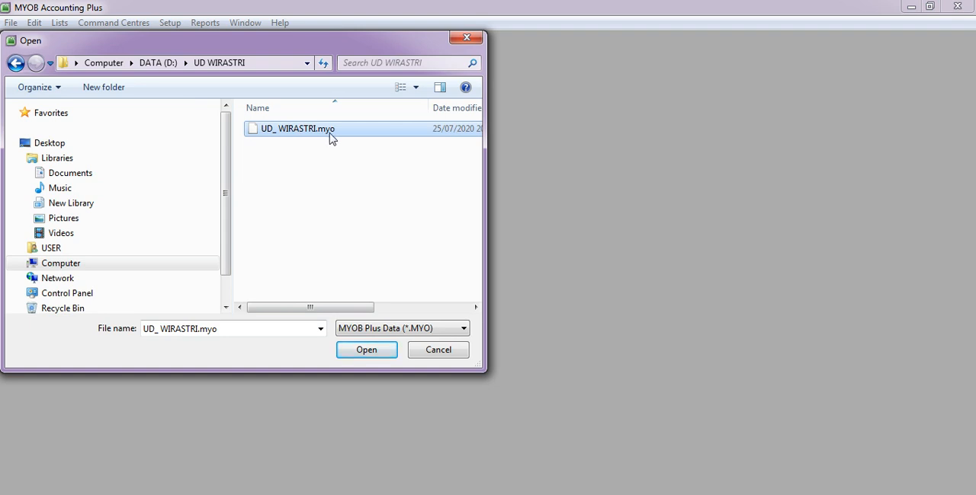
{"action": "mouse_move", "coordinate": [151, 494]}
{"action": "left_click", "coordinate": [355, 350]}
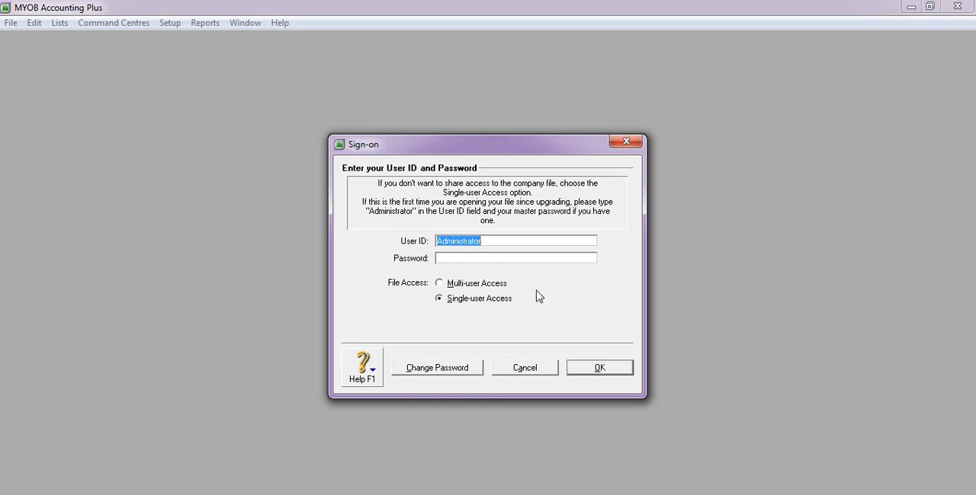
Sign on as Administrator with single-user access, deferring company file activation and data verification.
{"action": "left_click", "coordinate": [600, 369]}
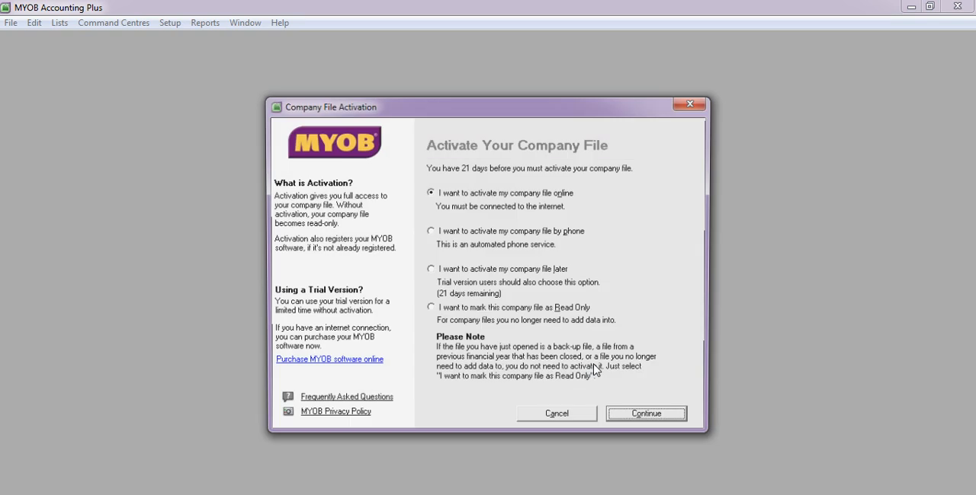
{"action": "left_click", "coordinate": [433, 276]}
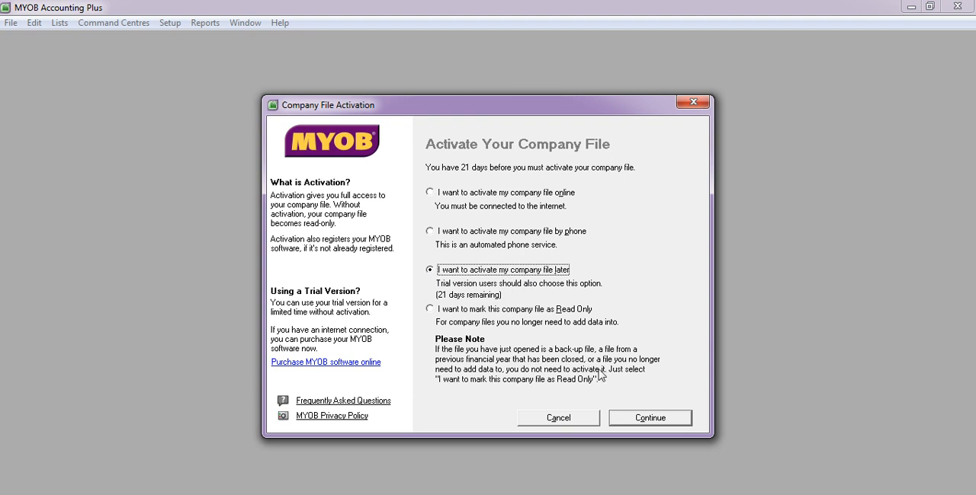
{"action": "left_click", "coordinate": [644, 421]}
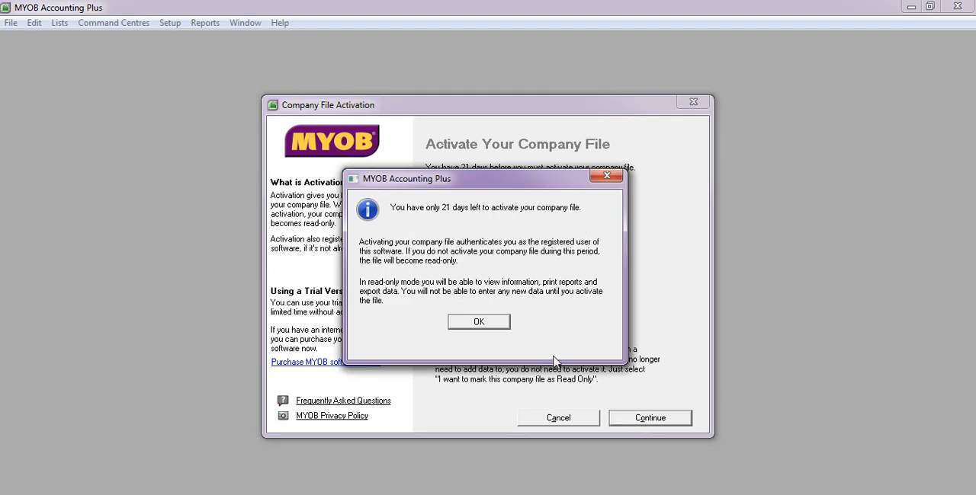
{"action": "left_click", "coordinate": [501, 325]}
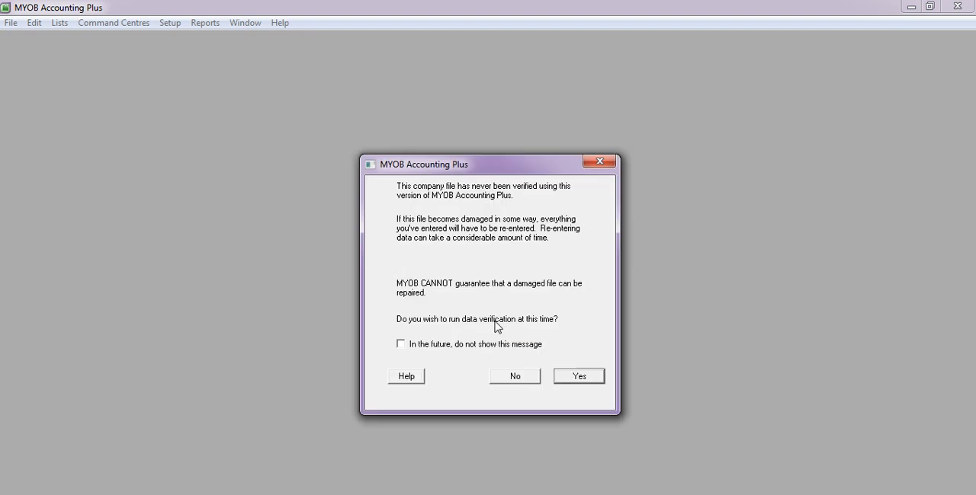
{"action": "left_click", "coordinate": [515, 376]}
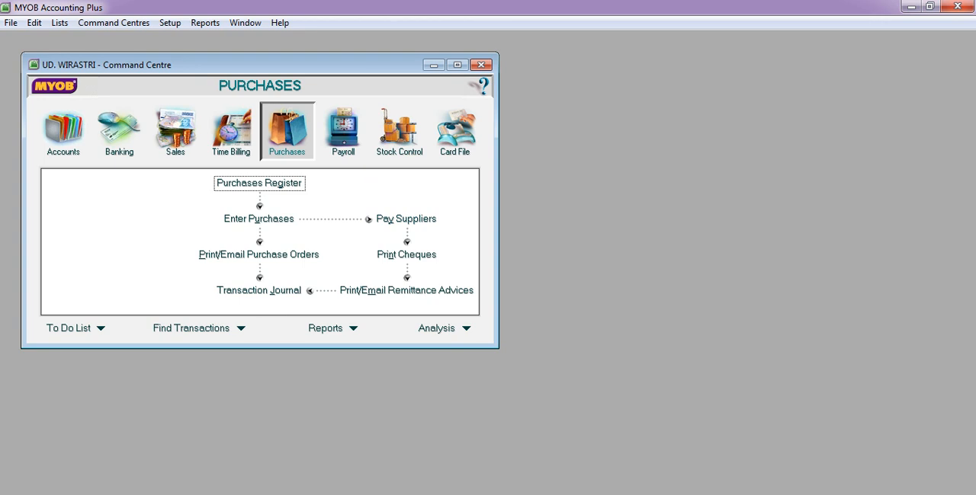
Arrange the accounting window beside the PDF of transaction documents so that both can be read together.
{"action": "key", "text": "alt+Tab"}
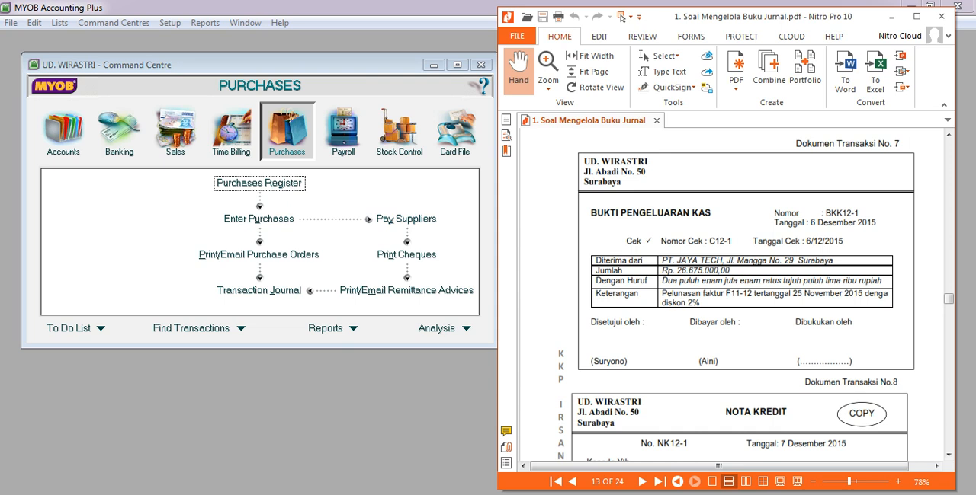
{"action": "left_click", "coordinate": [423, 7]}
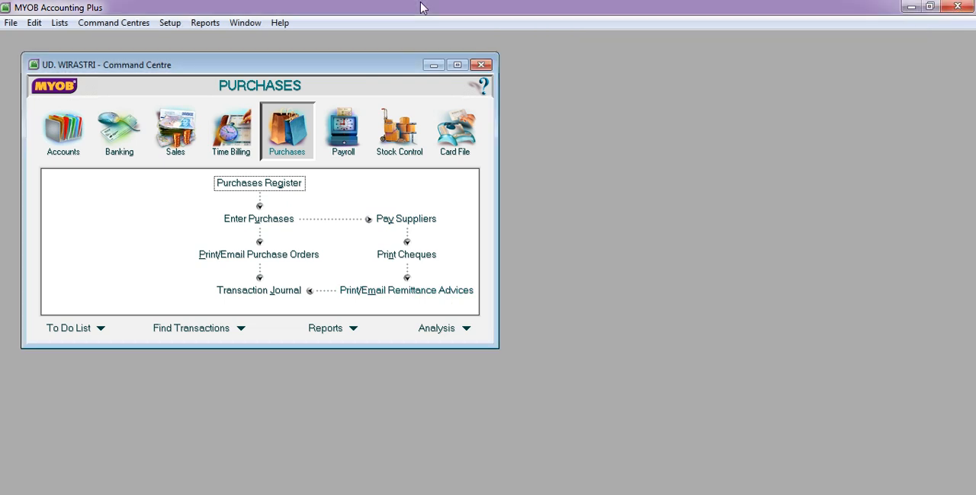
{"action": "double_click", "coordinate": [422, 7]}
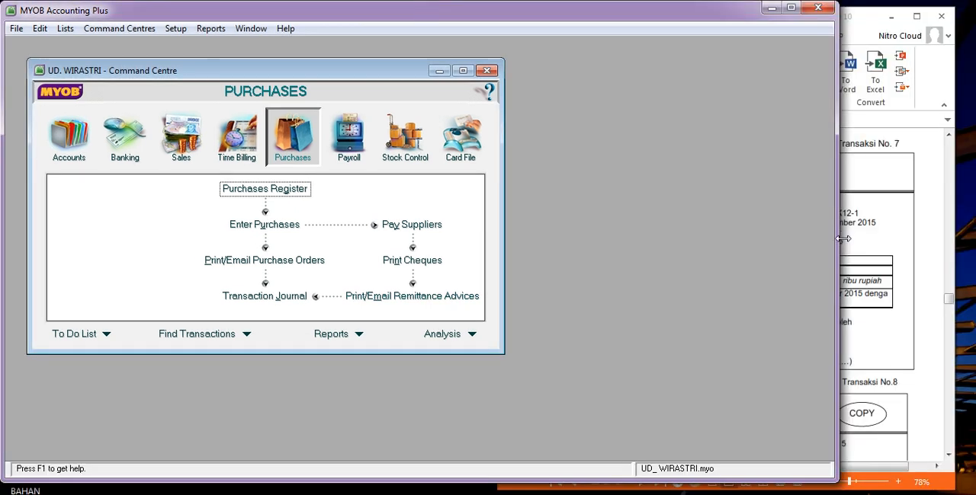
{"action": "left_click_drag", "start_coordinate": [839, 242], "coordinate": [518, 276]}
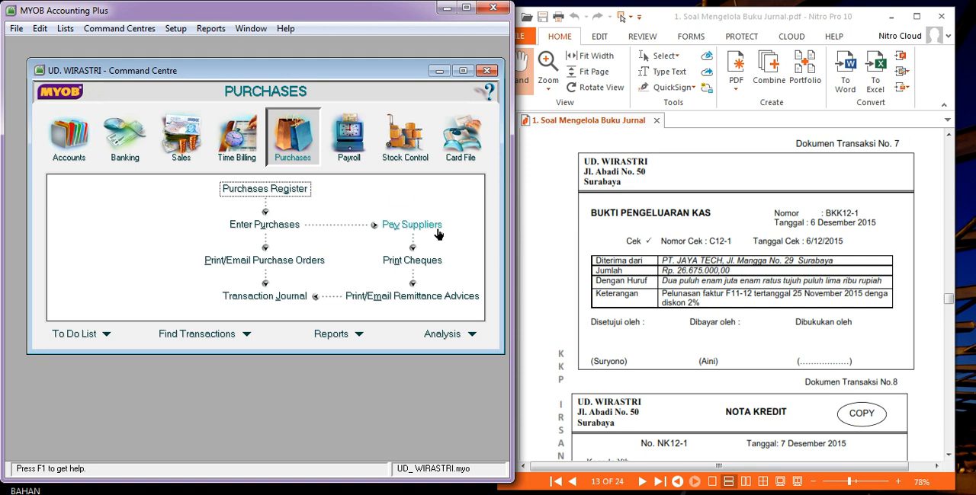
Start a supplier payment from account 1-1100 Cash In Bank to PT.JAYA TECH.
{"action": "left_click", "coordinate": [412, 225]}
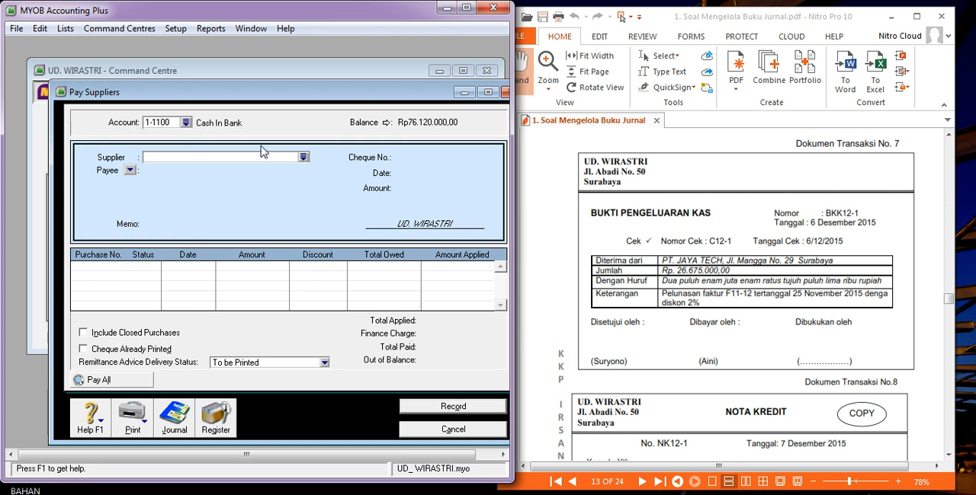
{"action": "left_click", "coordinate": [303, 158]}
{"action": "double_click", "coordinate": [275, 175]}
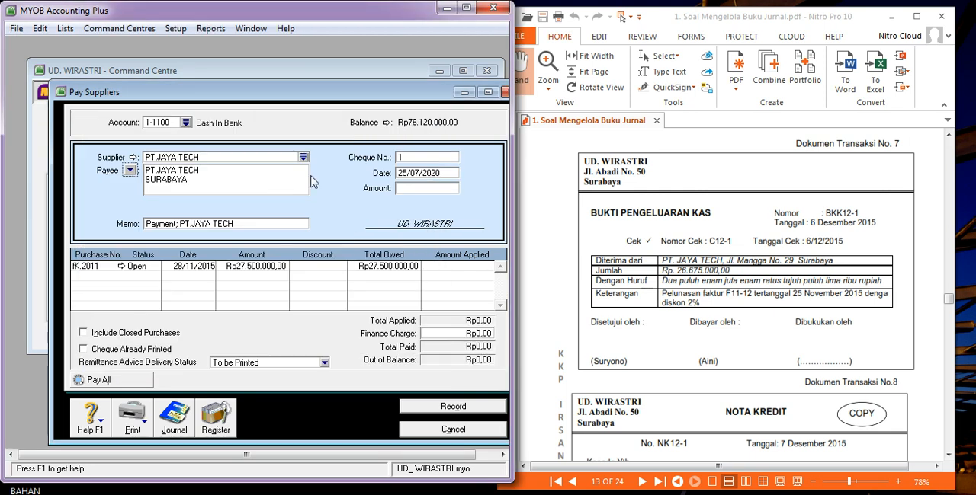
Set the payment's cheque number to BKK12-1 and its date to 06/12/2015.
{"action": "key", "text": "Tab"}
{"action": "key", "text": "Tab"}
{"action": "key", "text": "Tab"}
{"action": "type", "text": "BKK12-1"}
{"action": "key", "text": "Tab"}
{"action": "type", "text": "6"}
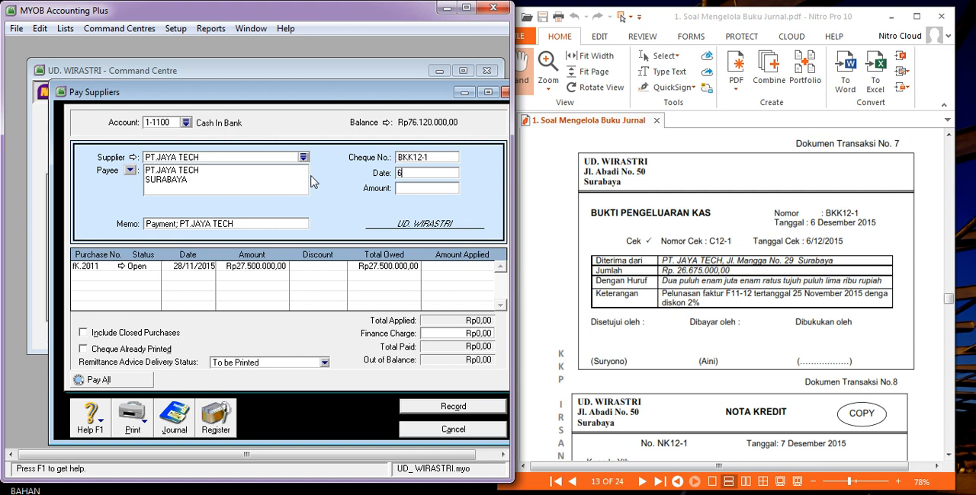
{"action": "type", "text": "/12/2015"}
{"action": "key", "text": "Tab"}
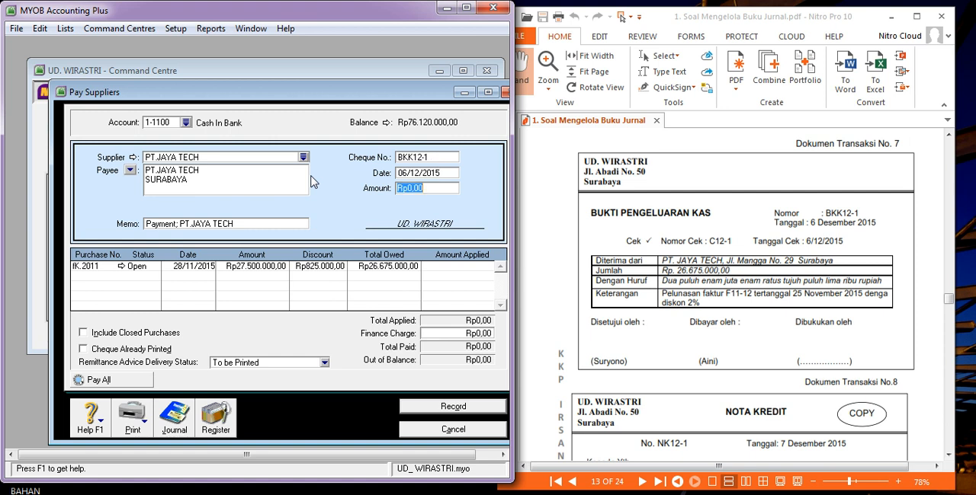
Enter a payment amount of Rp26.675.000 and apply it in full to the open PT.JAYA TECH purchase, accepting its discount.
{"action": "type", "text": "26675000"}
{"action": "key", "text": "Tab"}
{"action": "key", "text": "Tab"}
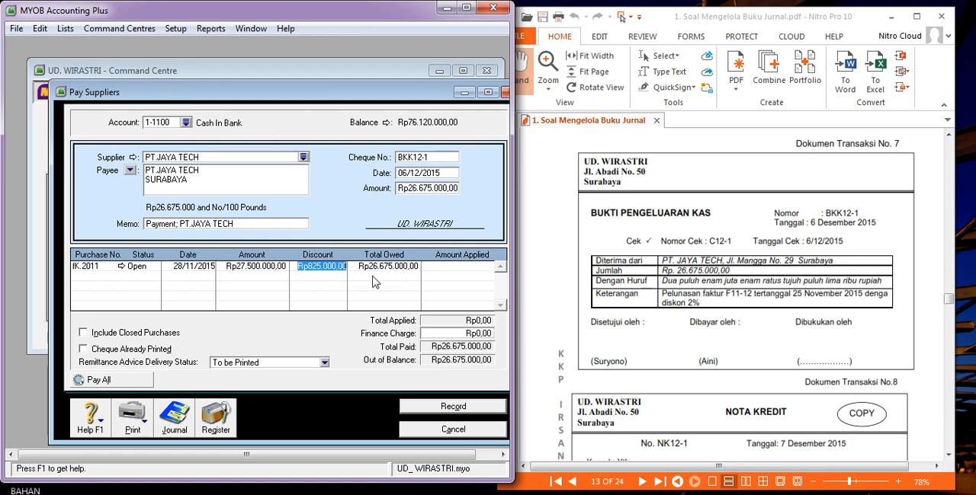
{"action": "key", "text": "Tab"}
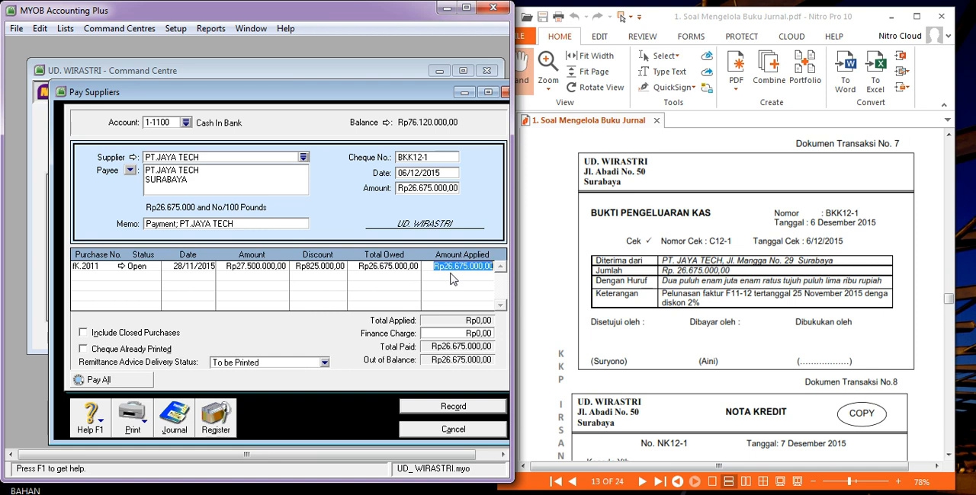
{"action": "key", "text": "Tab"}
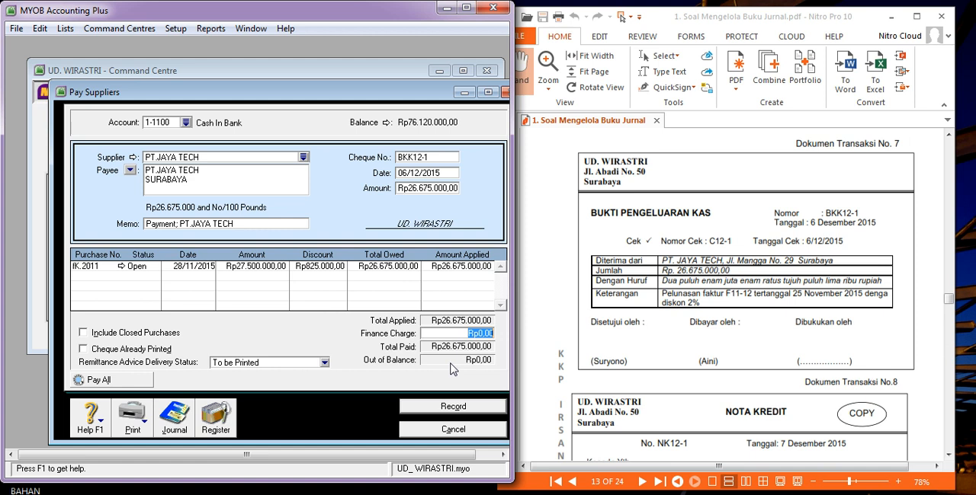
{"action": "key", "text": "Tab"}
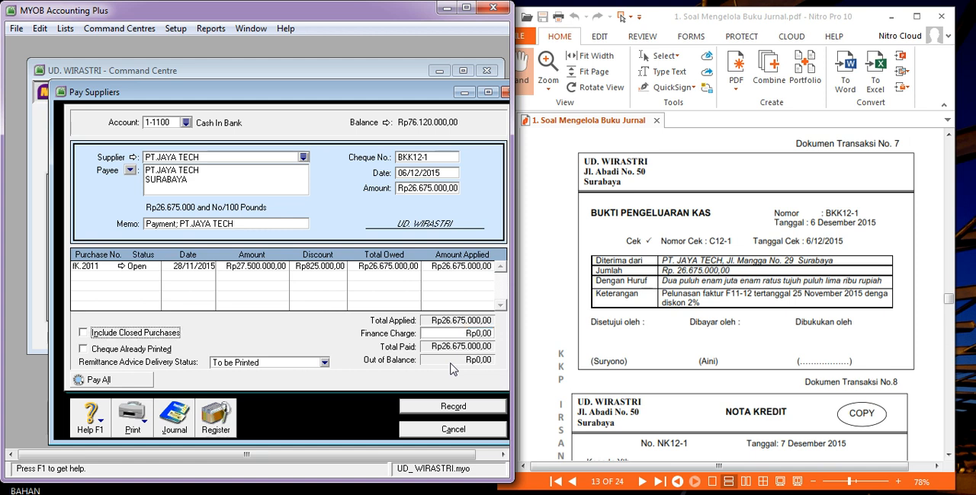
Record the PT.JAYA TECH payment and close the supplier payment form.
{"action": "left_click", "coordinate": [435, 410]}
{"action": "left_click", "coordinate": [274, 339]}
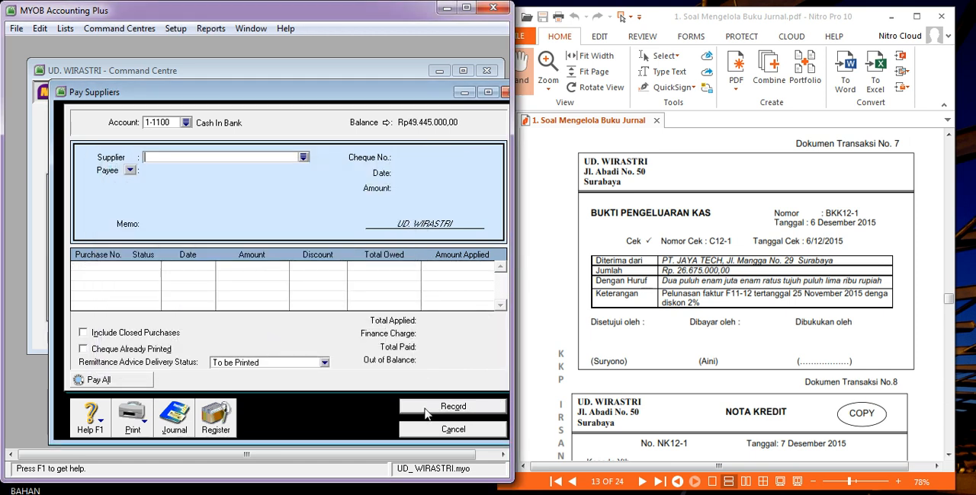
{"action": "left_click", "coordinate": [442, 432]}
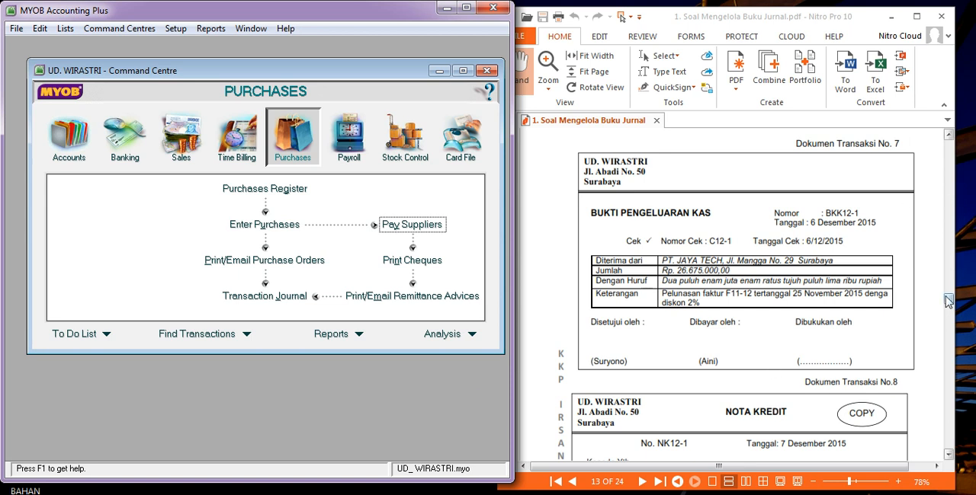
Find transaction document no. 12 in the PDF and start a new entry of type PURCHASE for supplier PT.JAYA TECH.
{"action": "left_click_drag", "start_coordinate": [946, 297], "coordinate": [948, 307]}
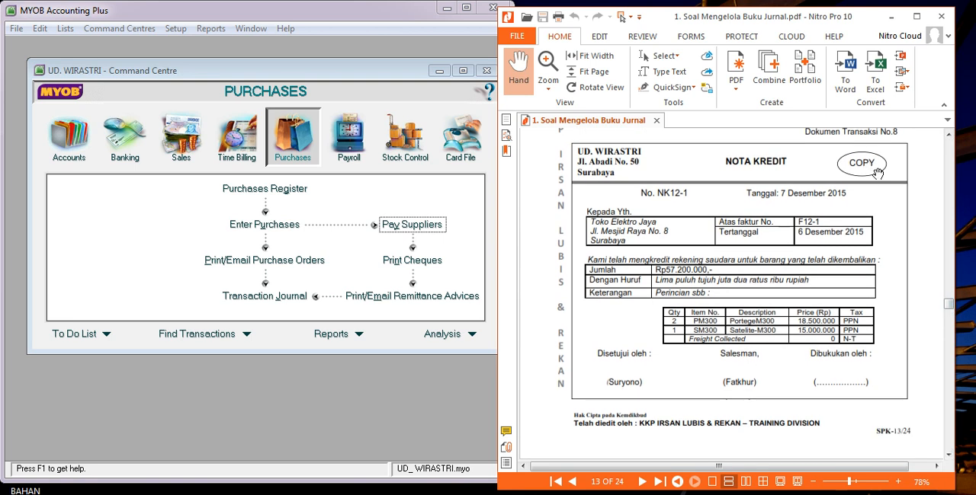
{"action": "left_click_drag", "start_coordinate": [948, 305], "coordinate": [949, 329]}
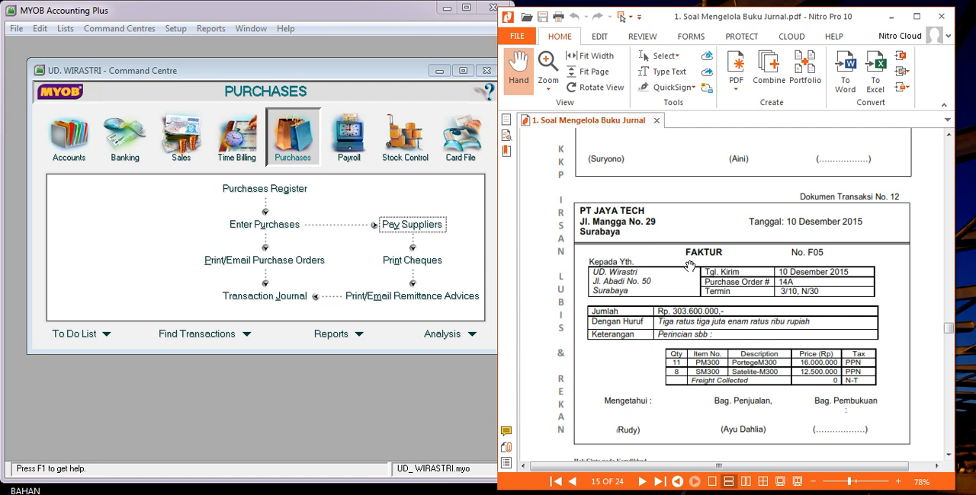
{"action": "left_click", "coordinate": [283, 226]}
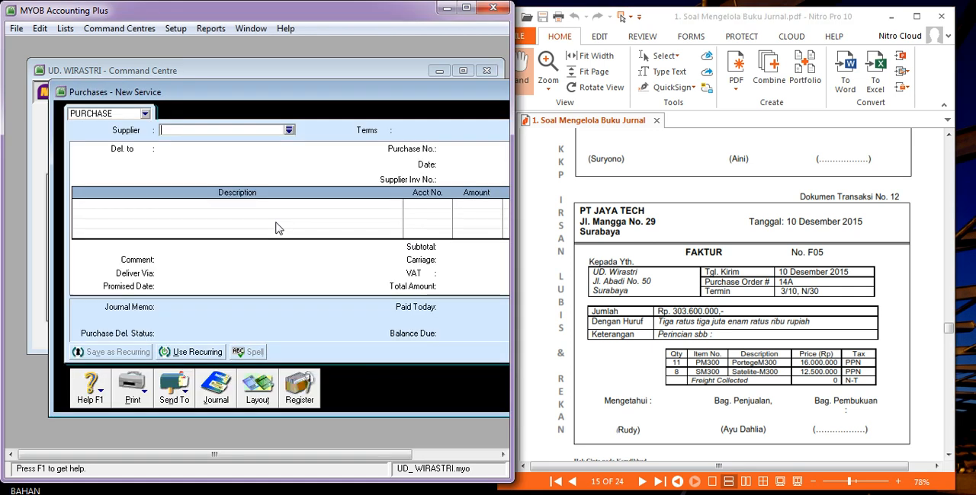
{"action": "left_click", "coordinate": [289, 130]}
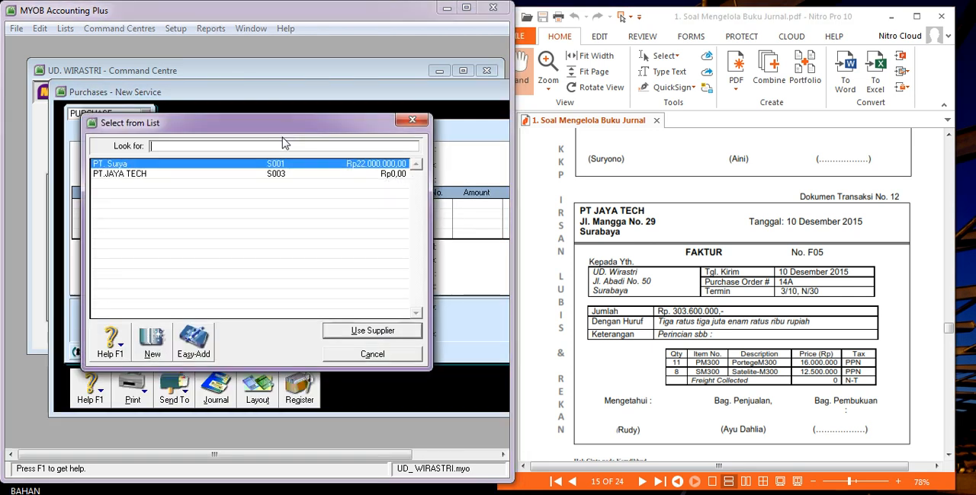
{"action": "double_click", "coordinate": [254, 174]}
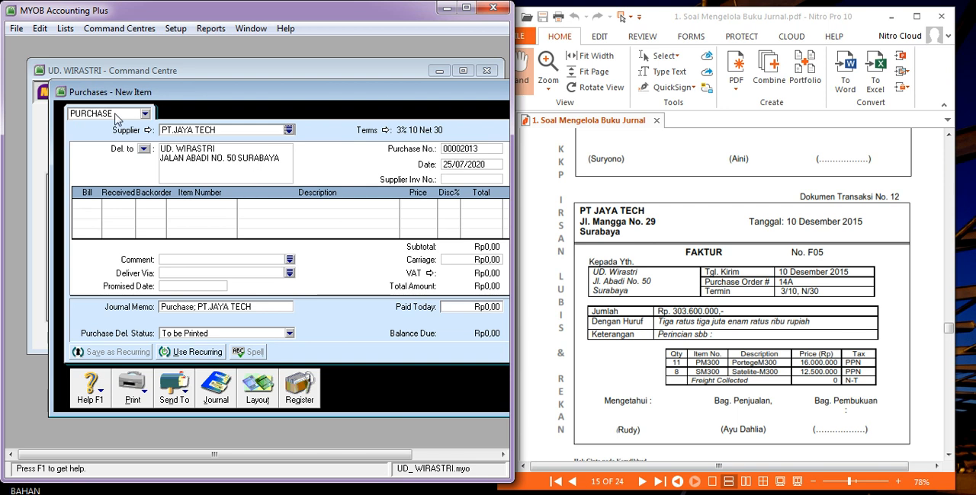
{"action": "left_click", "coordinate": [144, 114]}
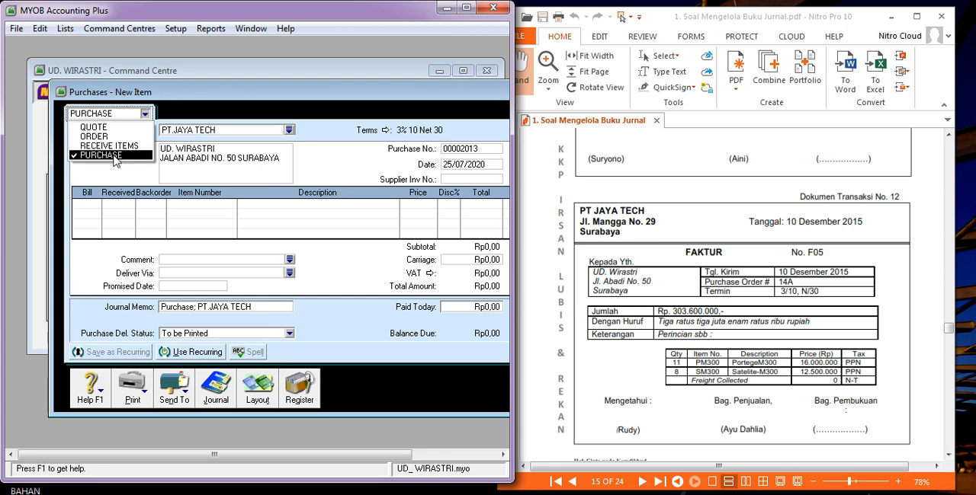
{"action": "left_click", "coordinate": [114, 157]}
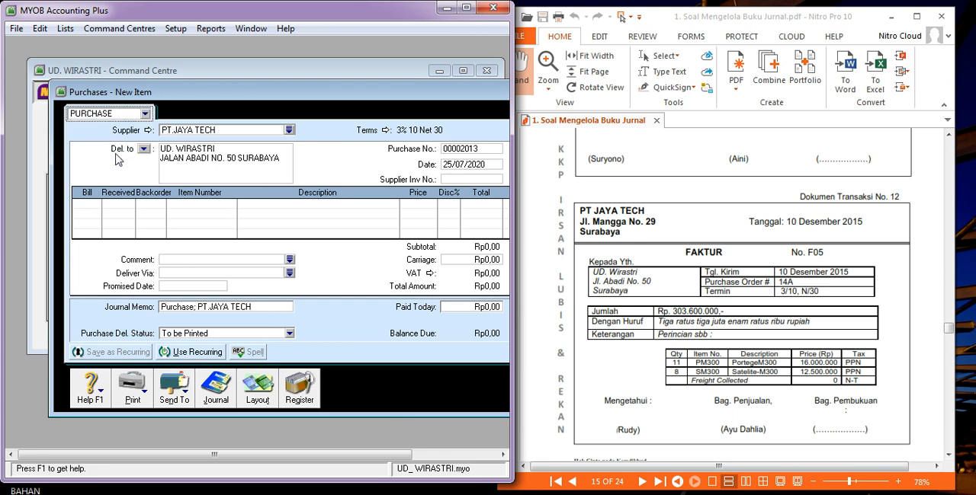
Set the purchase number of the new PT.JAYA TECH purchase to F05.
{"action": "left_click", "coordinate": [269, 162]}
{"action": "key", "text": "Tab"}
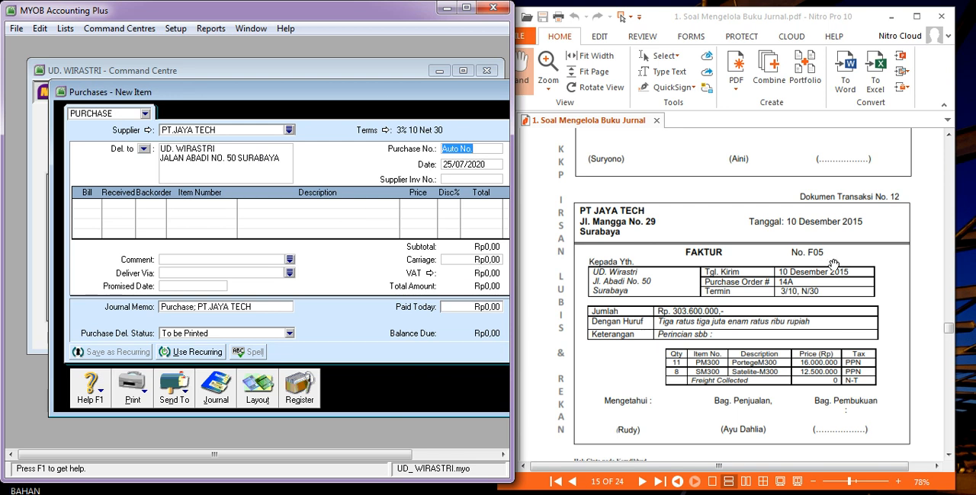
{"action": "type", "text": "F05"}
{"action": "key", "text": "Tab"}
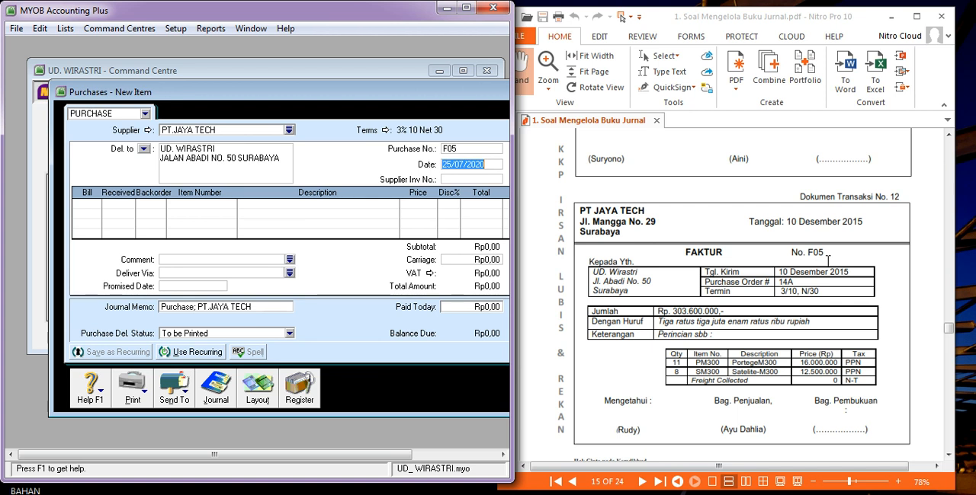
Date the PT.JAYA TECH purchase 10/12/2015 and enter 14A as the supplier invoice number.
{"action": "type", "text": "10/12/2"}
{"action": "key", "text": "Tab"}
{"action": "type", "text": "10/12/2"}
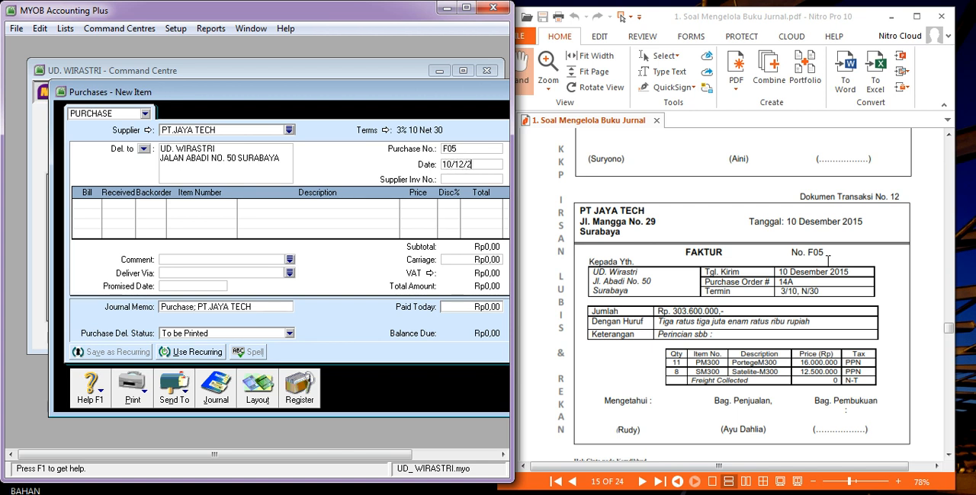
{"action": "key", "text": "Tab"}
{"action": "type", "text": "14A"}
{"action": "key", "text": "Tab"}
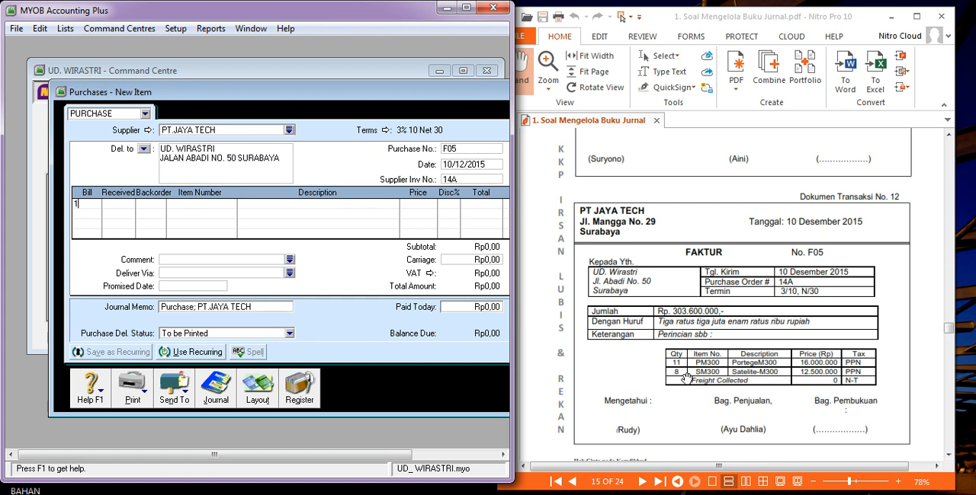
Add a purchase line for 11 units of item PM300 at a price of 16000000, keeping its VAT code.
{"action": "key", "text": "Tab"}
{"action": "key", "text": "Tab"}
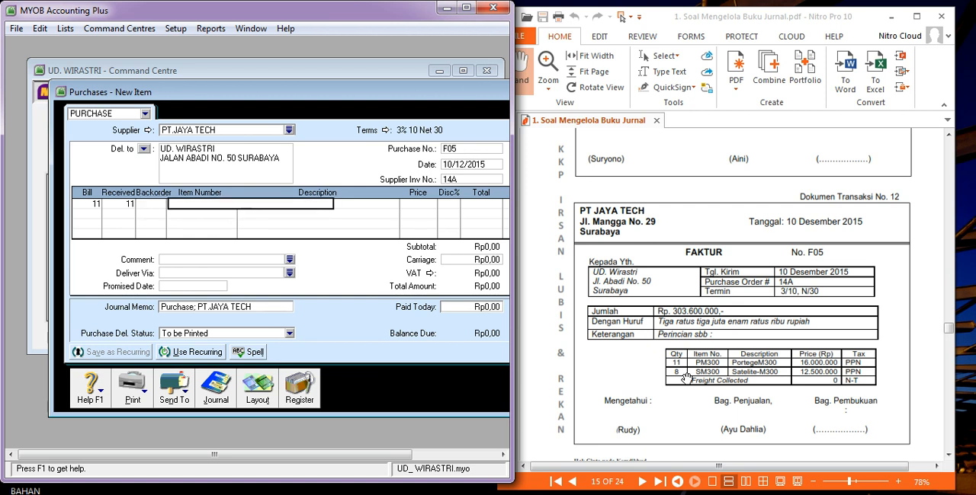
{"action": "key", "text": "Tab"}
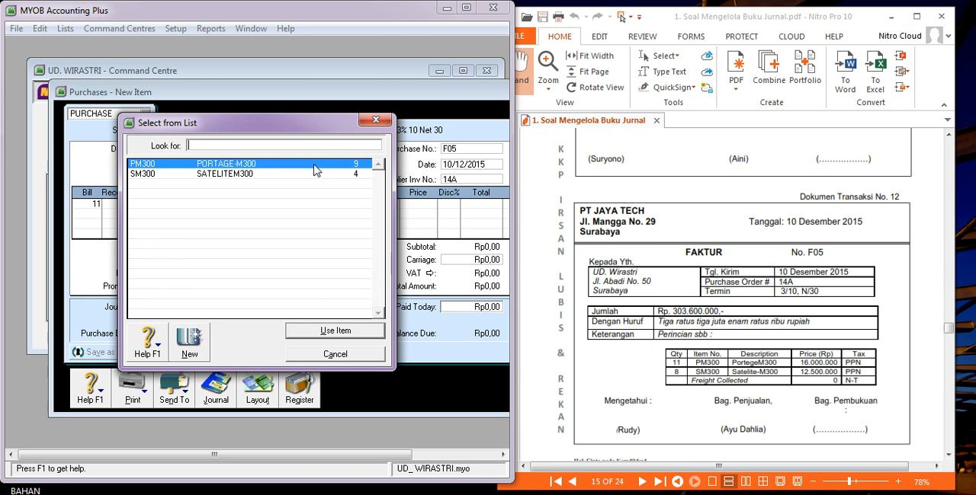
{"action": "double_click", "coordinate": [316, 170]}
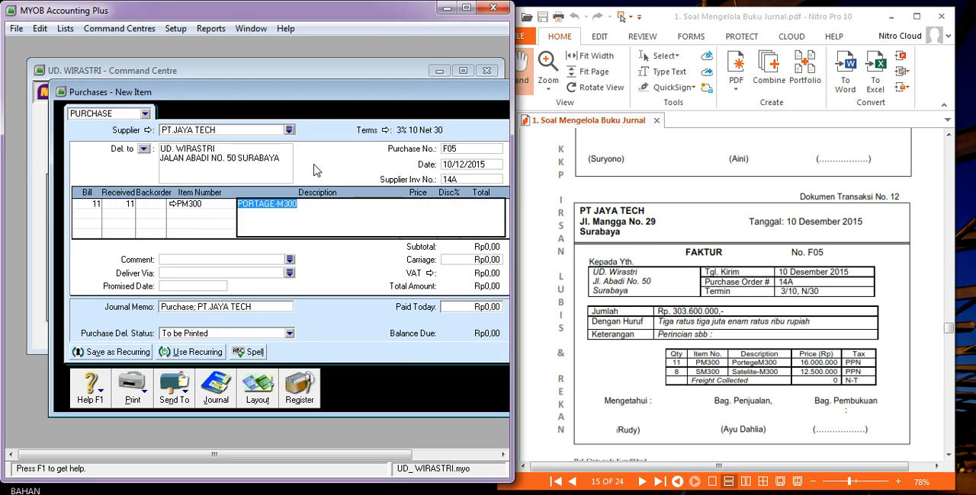
{"action": "key", "text": "Tab"}
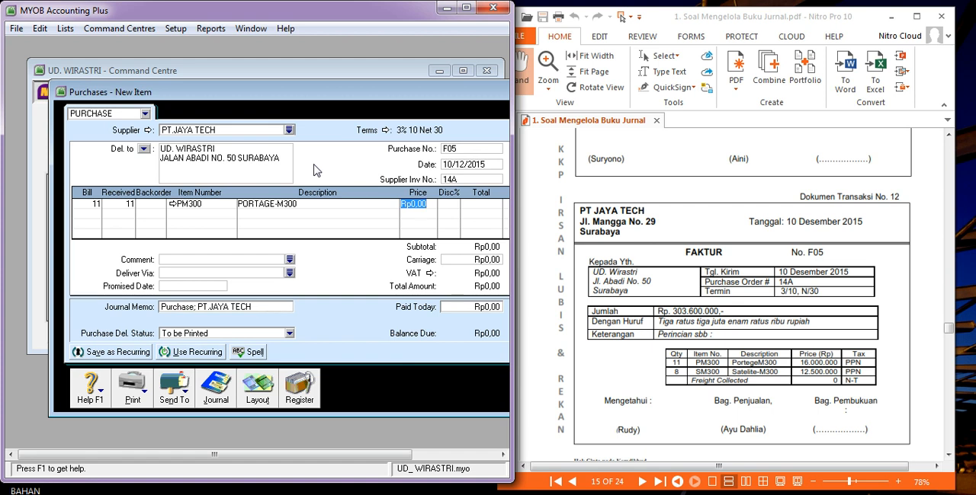
{"action": "type", "text": "16000000"}
{"action": "key", "text": "Tab"}
{"action": "key", "text": "Tab"}
{"action": "key", "text": "Tab"}
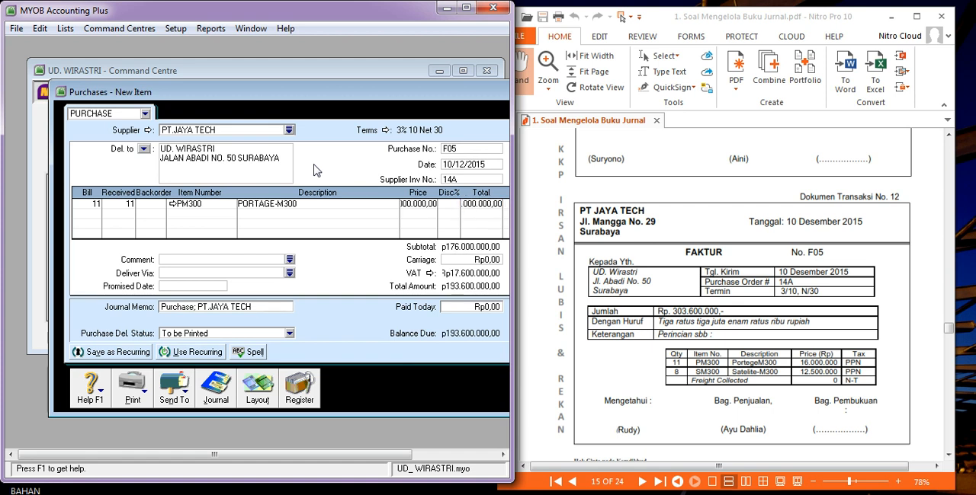
Widen the accounting window and add a second purchase line for 8 units of item SM300 at a price of 12.500.000.
{"action": "left_click_drag", "start_coordinate": [514, 240], "coordinate": [602, 241]}
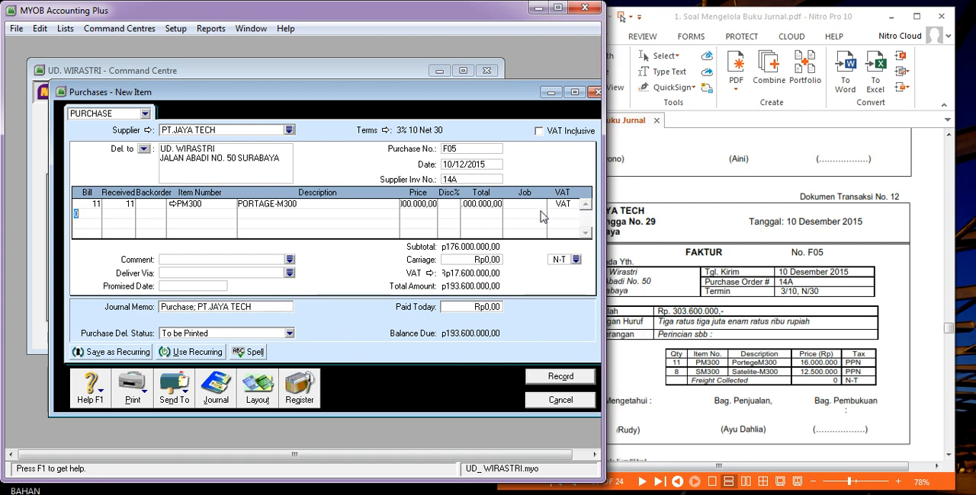
{"action": "type", "text": "8"}
{"action": "key", "text": "Tab"}
{"action": "key", "text": "Tab"}
{"action": "key", "text": "Tab"}
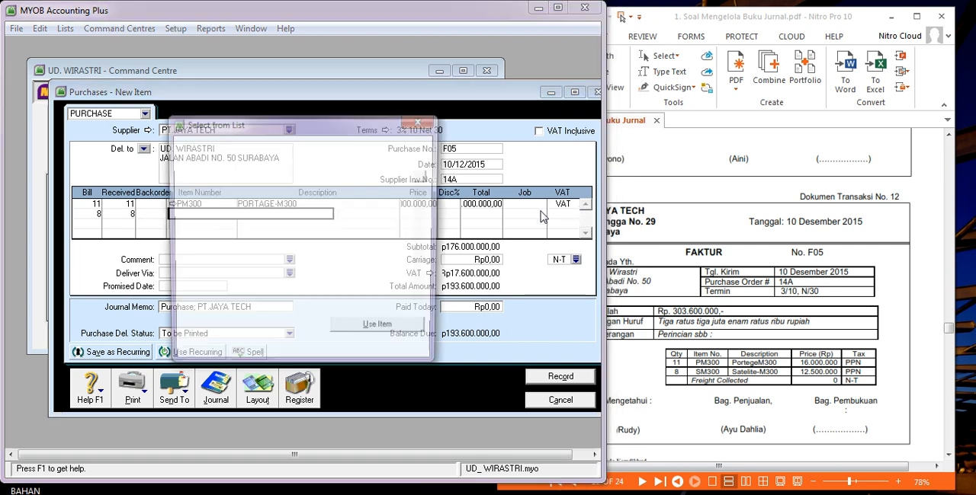
{"action": "double_click", "coordinate": [291, 174]}
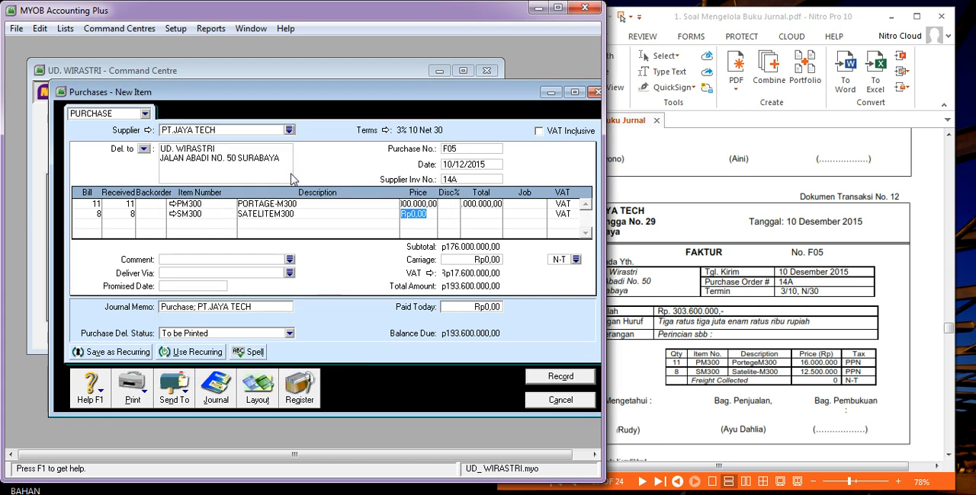
{"action": "type", "text": "1"}
{"action": "key", "text": "Tab"}
{"action": "key", "text": "Tab"}
{"action": "key", "text": "Tab"}
{"action": "key", "text": "Tab"}
{"action": "key", "text": "Tab"}
{"action": "key", "text": "Tab"}
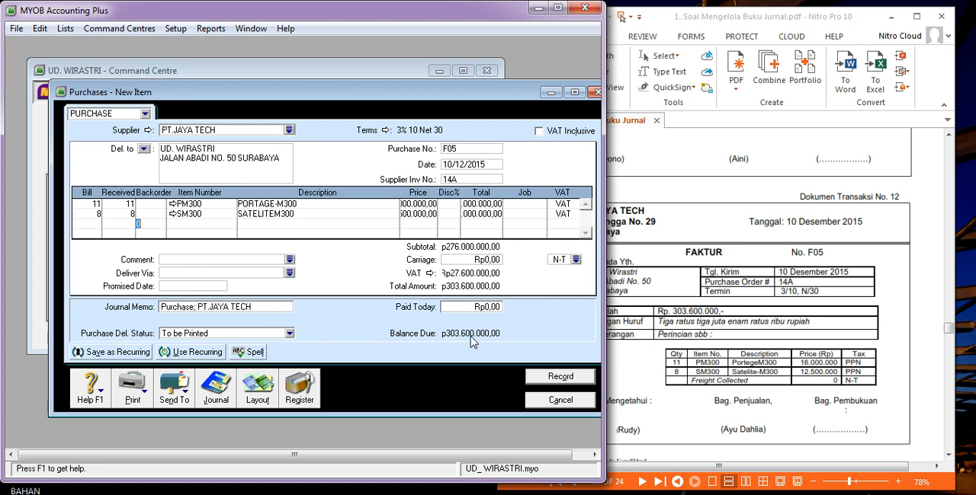
Leave the third item line empty, record purchase F05 and close the purchase form.
{"action": "key", "text": "Tab"}
{"action": "key", "text": "Tab"}
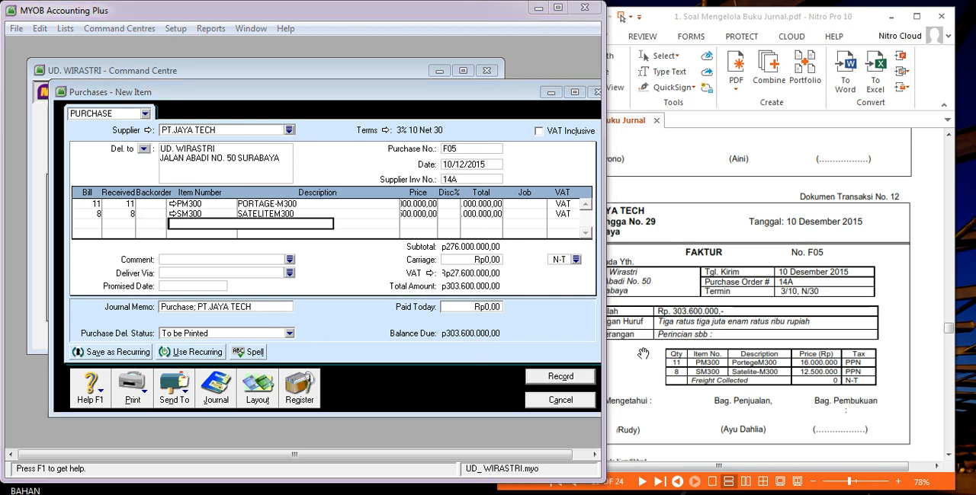
{"action": "left_click", "coordinate": [380, 354]}
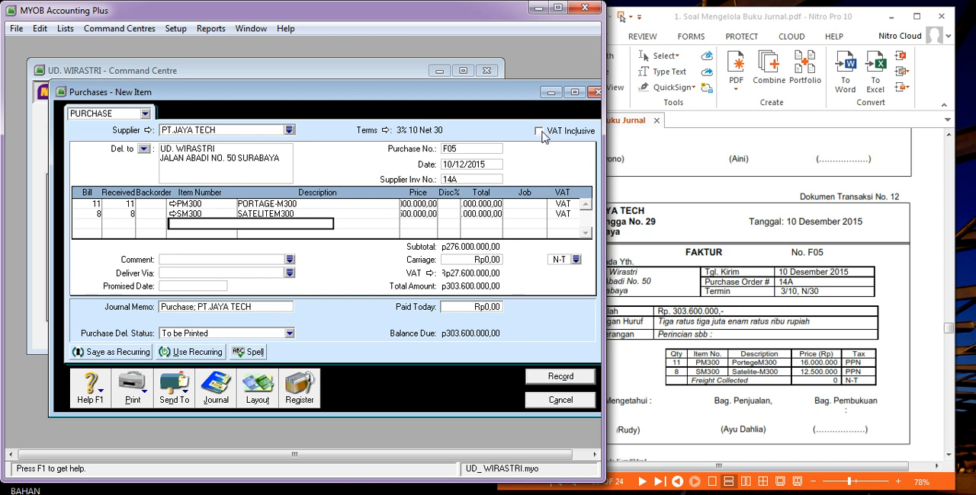
{"action": "left_click", "coordinate": [567, 381]}
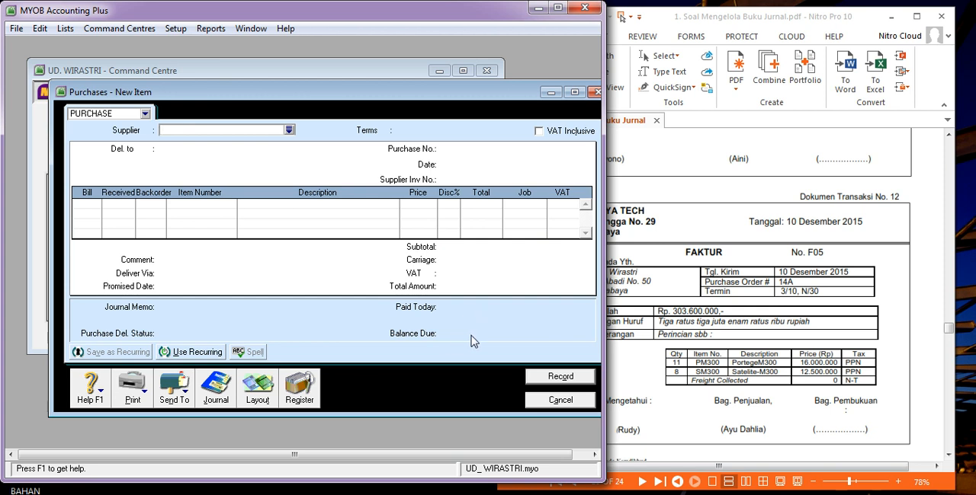
{"action": "left_click", "coordinate": [552, 401]}
Find transaction document no. 13 in the PDF and start a new purchase entry for supplier PT.JAYA TECH.
{"action": "left_click", "coordinate": [698, 332]}
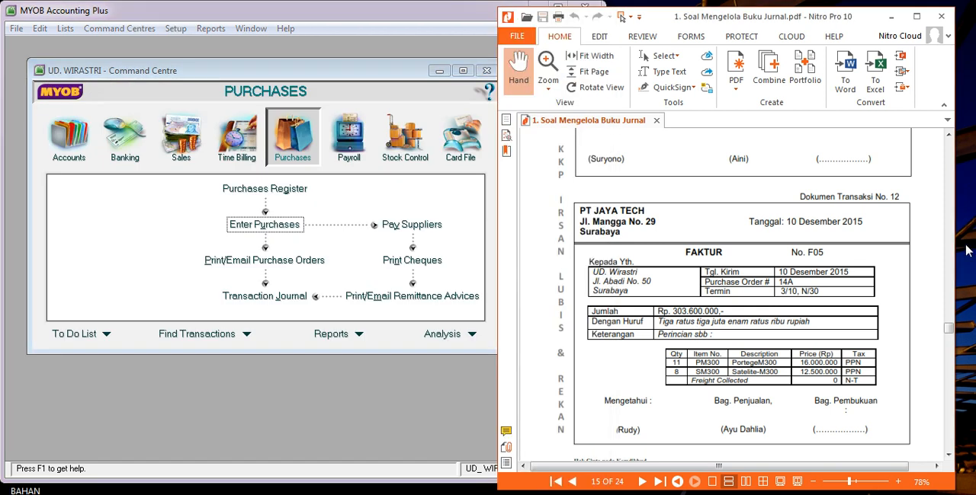
{"action": "scroll", "coordinate": [950, 341], "scroll_direction": "down", "scroll_amount": 8}
{"action": "scroll", "coordinate": [947, 341], "scroll_direction": "down", "scroll_amount": 3}
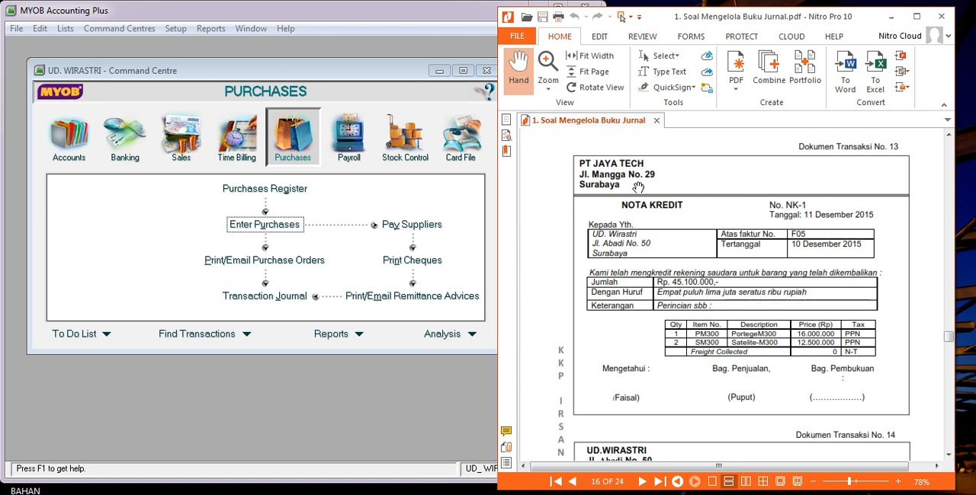
{"action": "left_click", "coordinate": [299, 229]}
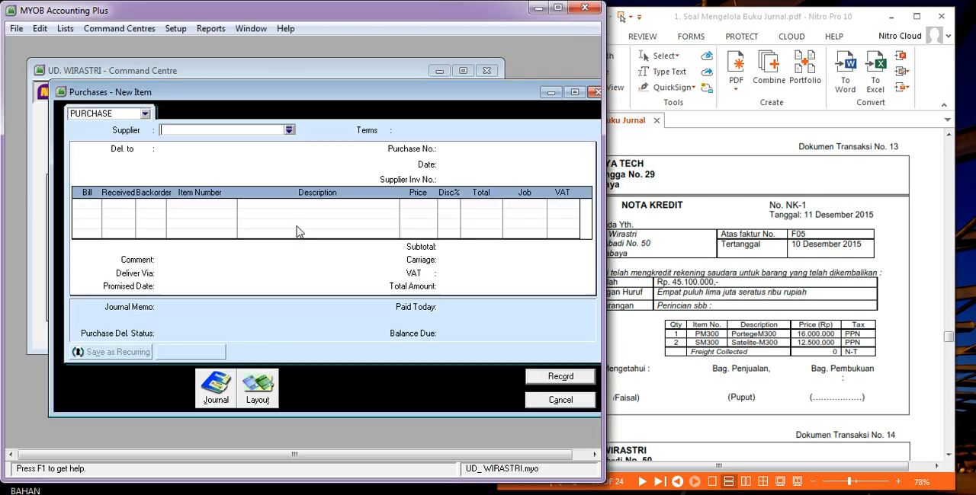
{"action": "left_click", "coordinate": [289, 130]}
{"action": "double_click", "coordinate": [246, 179]}
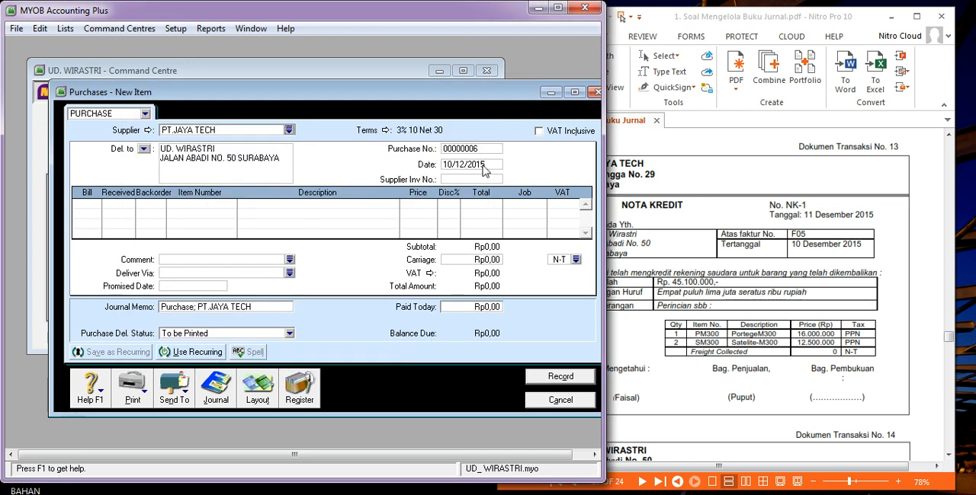
Set the purchase number to NK-1, keeping the date 10/12/2015 and leaving the supplier invoice number empty.
{"action": "left_click", "coordinate": [485, 151]}
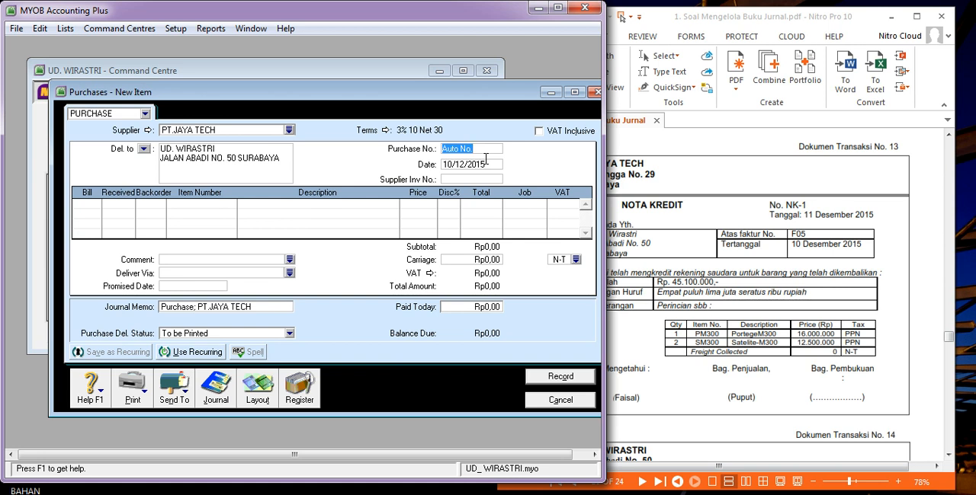
{"action": "type", "text": "NK-1"}
{"action": "key", "text": "Tab"}
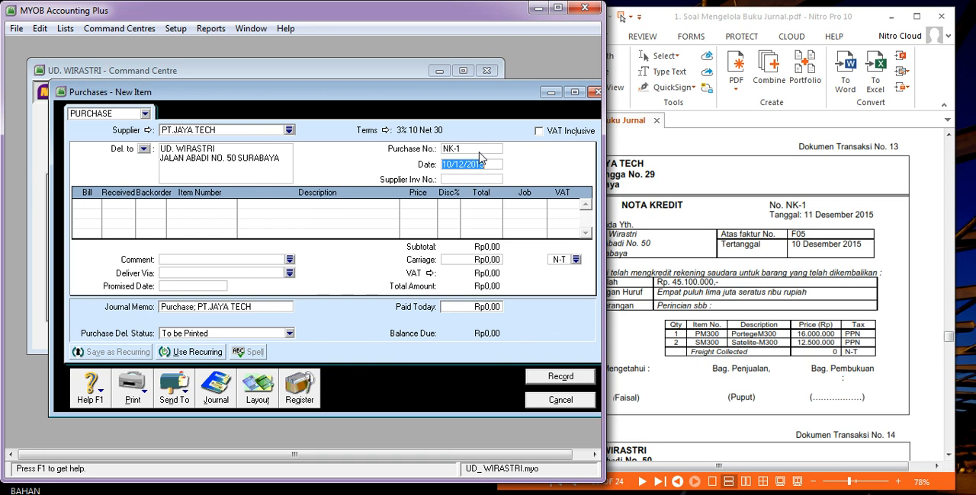
{"action": "key", "text": "Tab"}
{"action": "key", "text": "Tab"}
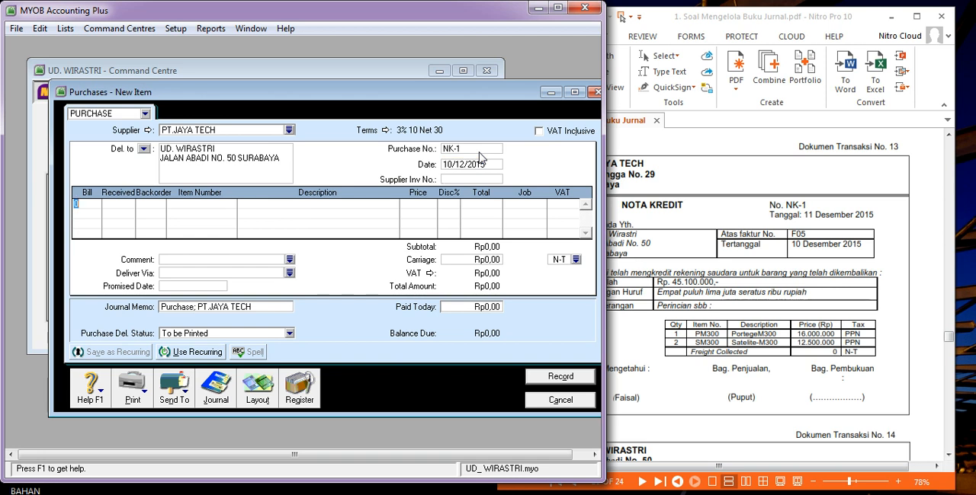
Add a return line with quantity -1 of item PM300, keeping its proposed price and VAT code.
{"action": "type", "text": "-1"}
{"action": "key", "text": "Tab"}
{"action": "key", "text": "Tab"}
{"action": "type", "text": "PM300"}
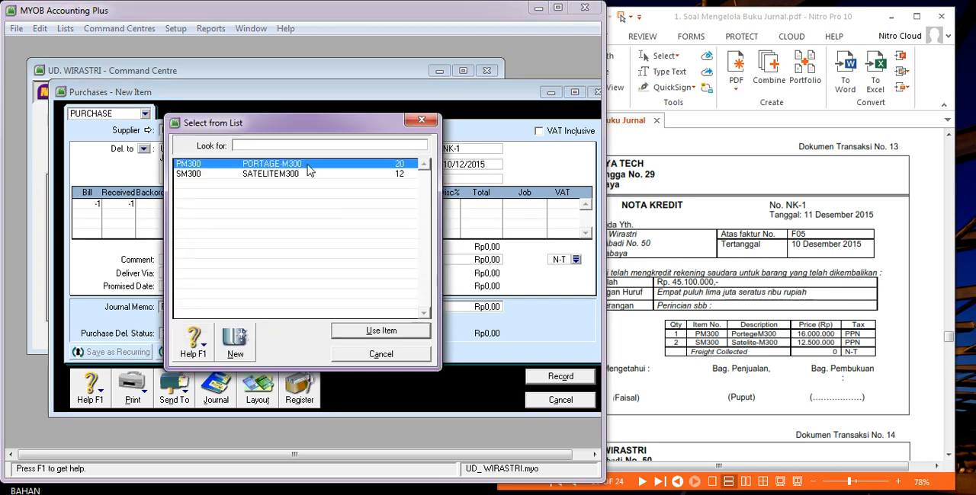
{"action": "key", "text": "Return"}
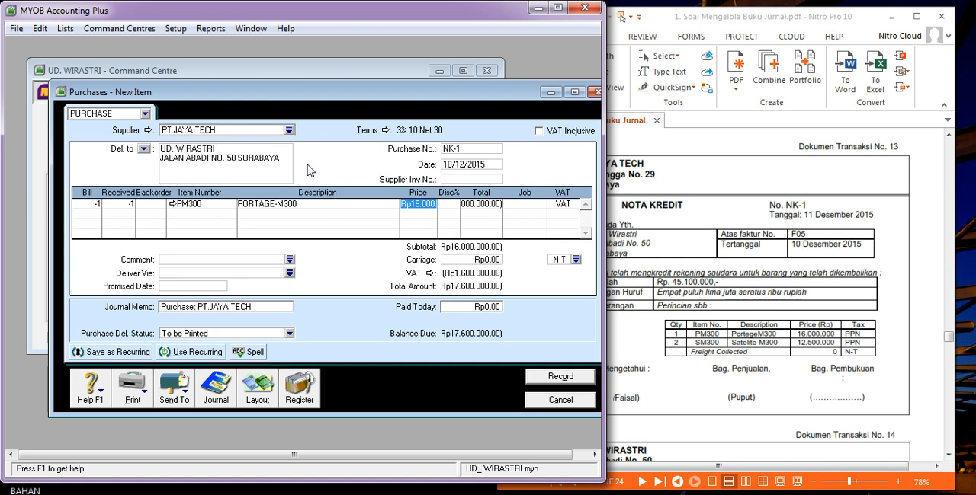
{"action": "key", "text": "Tab"}
{"action": "key", "text": "Tab"}
{"action": "key", "text": "Tab"}
{"action": "key", "text": "Tab"}
{"action": "key", "text": "Tab"}
Add a second return line with quantity -2 of item SM300, keeping its proposed price and VAT code.
{"action": "type", "text": "-"}
{"action": "key", "text": "Tab"}
{"action": "key", "text": "Tab"}
{"action": "key", "text": "Tab"}
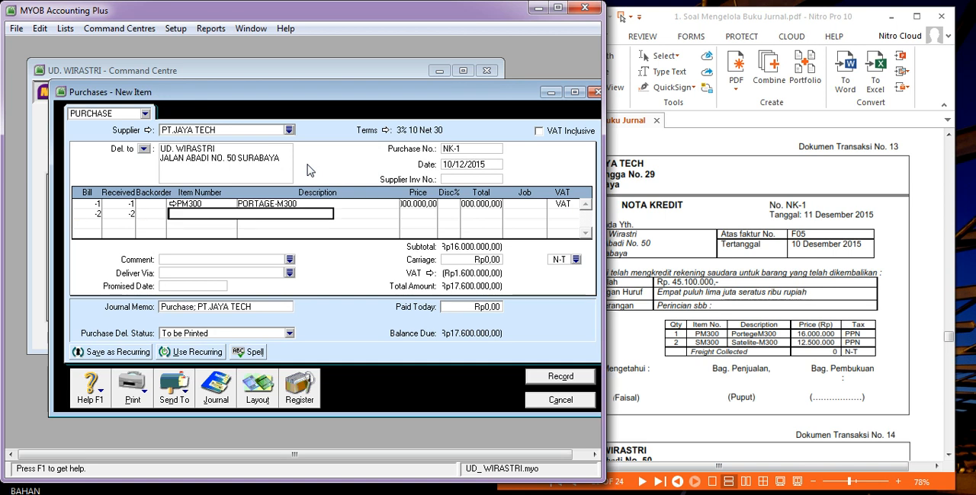
{"action": "double_click", "coordinate": [289, 174]}
{"action": "key", "text": "Tab"}
{"action": "key", "text": "Tab"}
{"action": "key", "text": "Tab"}
{"action": "key", "text": "Tab"}
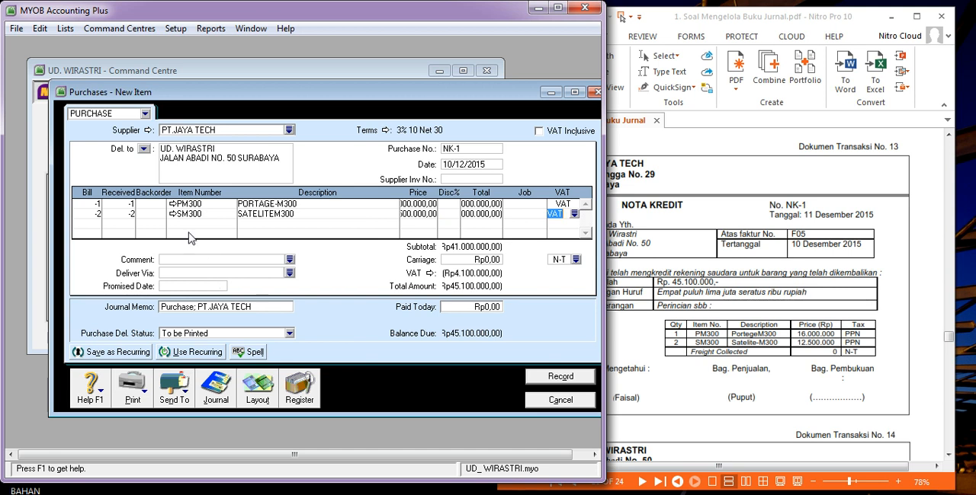
Check the item information of PM300, including its linked cost of sales, income and asset accounts, and close it.
{"action": "left_click", "coordinate": [172, 204]}
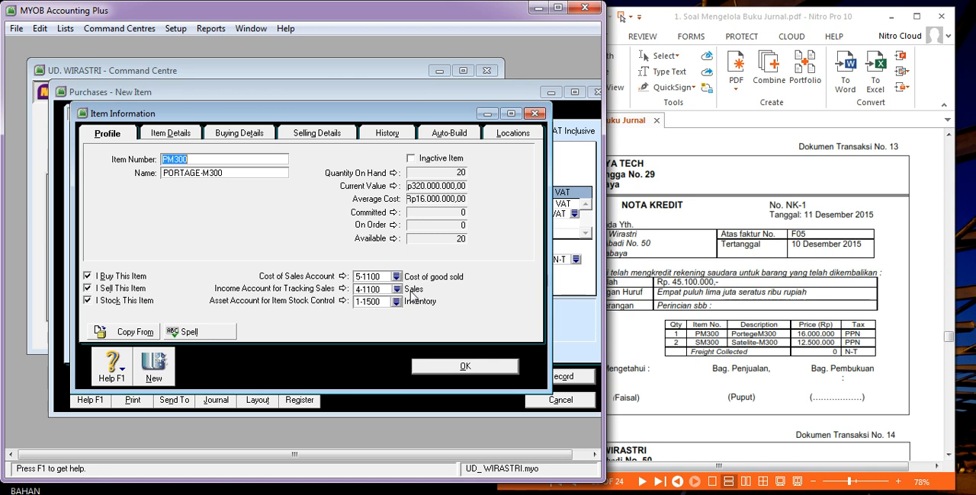
{"action": "left_click", "coordinate": [424, 366]}
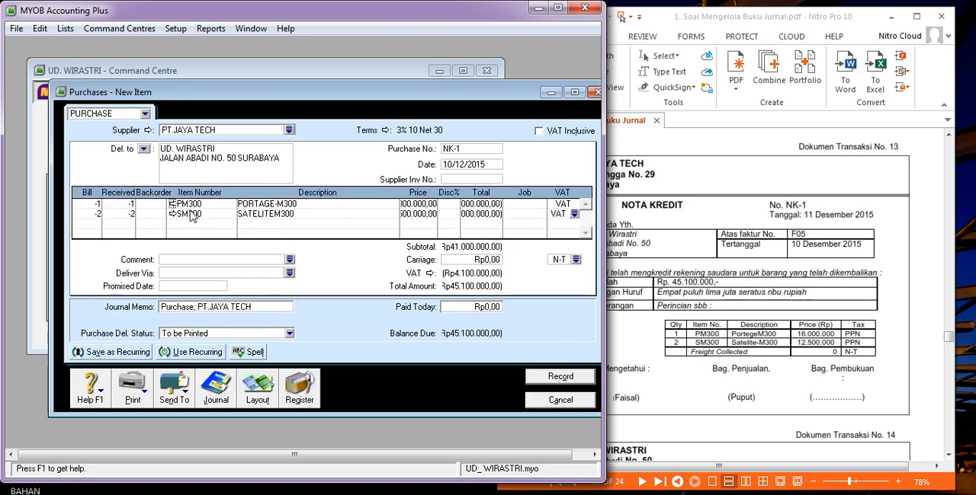
{"action": "left_click", "coordinate": [172, 205]}
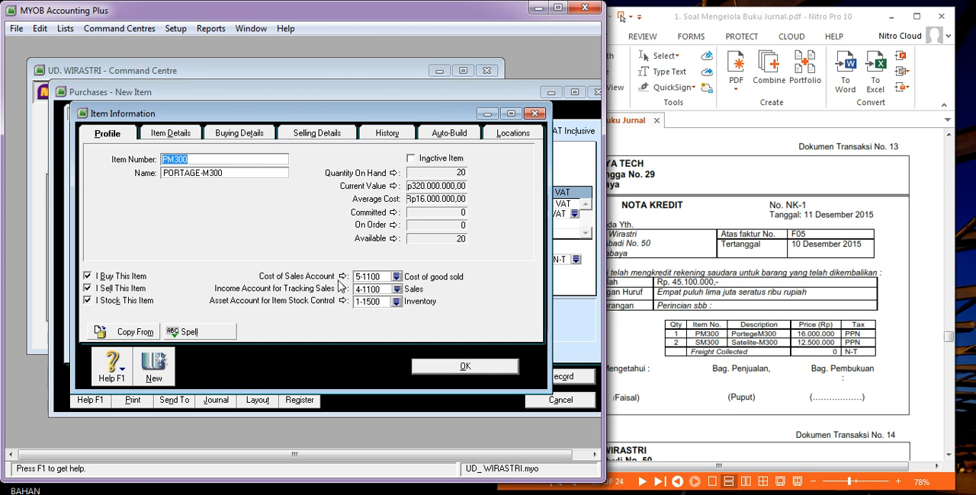
{"action": "left_click", "coordinate": [451, 369]}
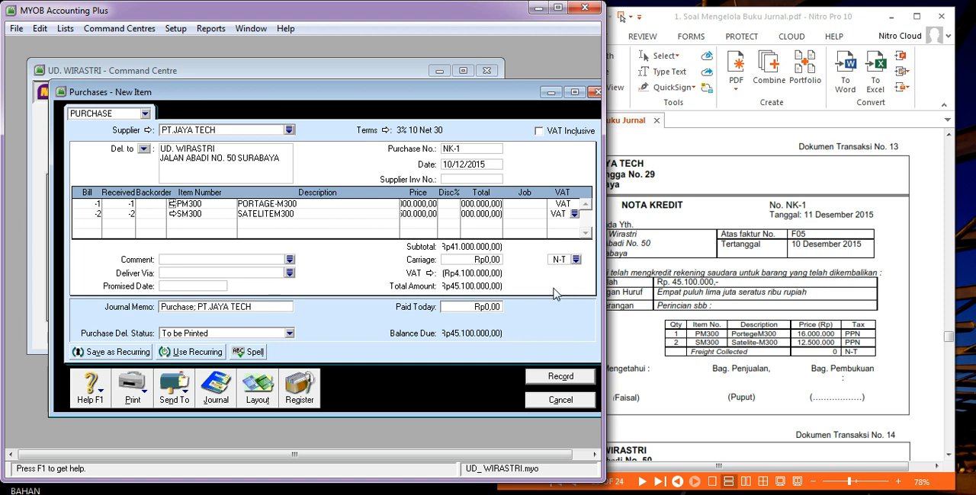
Record the NK-1 return to PT.JAYA TECH without a supplier invoice number.
{"action": "key", "text": "Tab"}
{"action": "key", "text": "Tab"}
{"action": "key", "text": "Tab"}
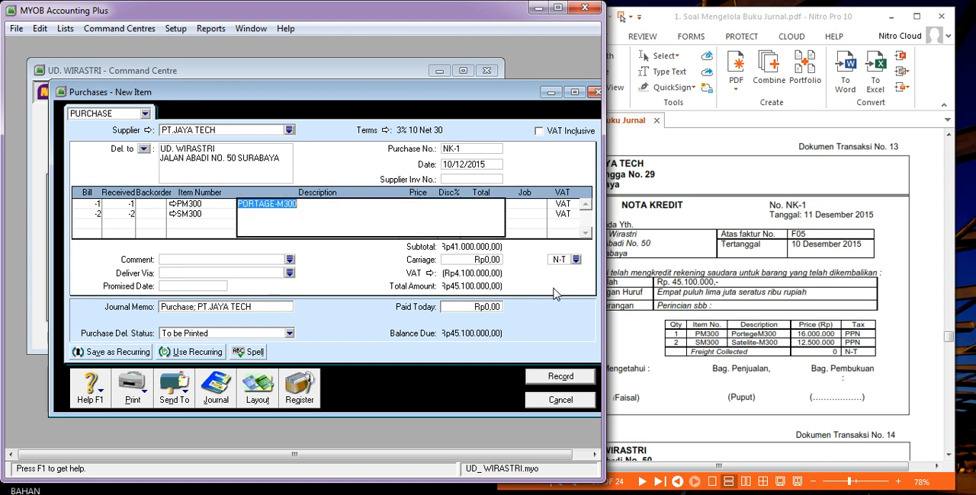
{"action": "key", "text": "Tab"}
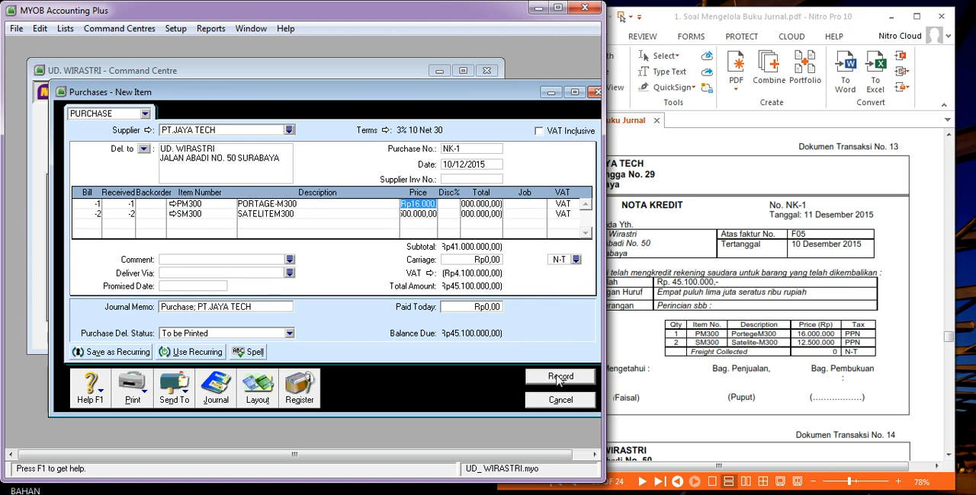
{"action": "left_click", "coordinate": [558, 378]}
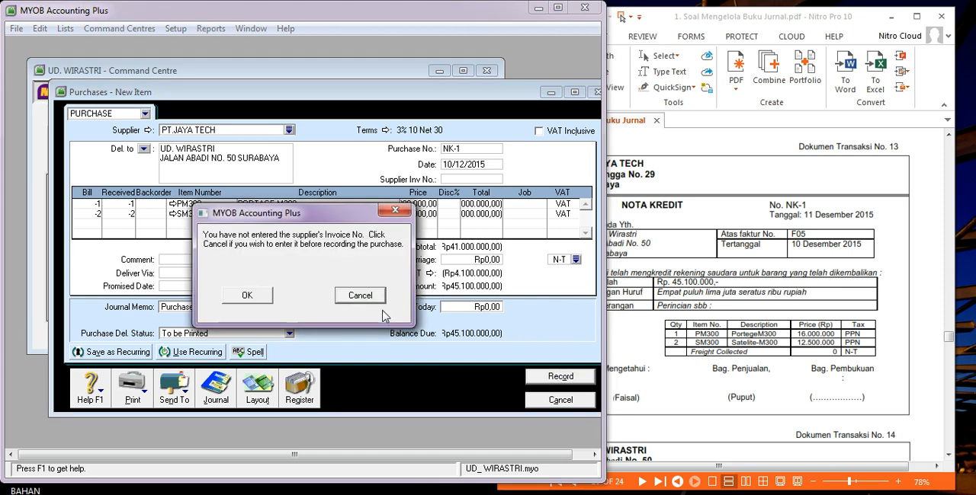
{"action": "left_click", "coordinate": [247, 296]}
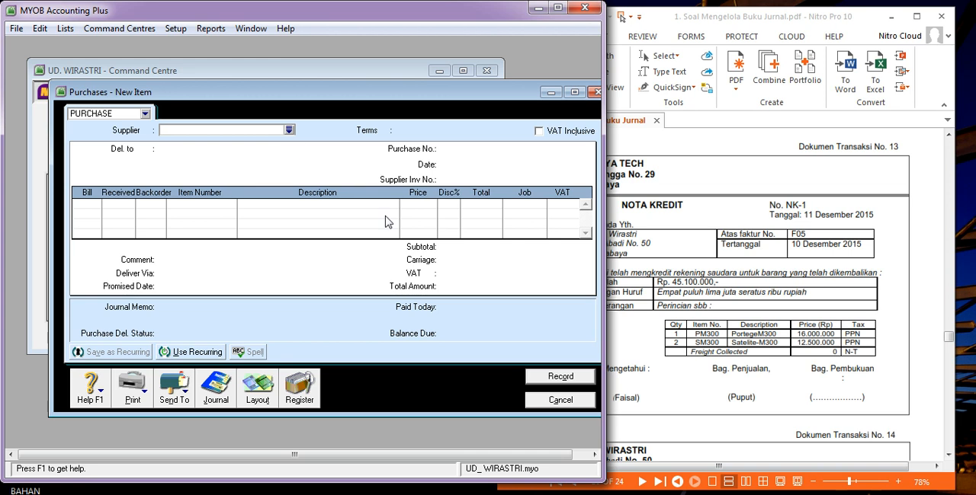
Look up the NK-1 return of PT.JAYA TECH in the register's returns and debits and start applying it to a purchase.
{"action": "left_click", "coordinate": [299, 391]}
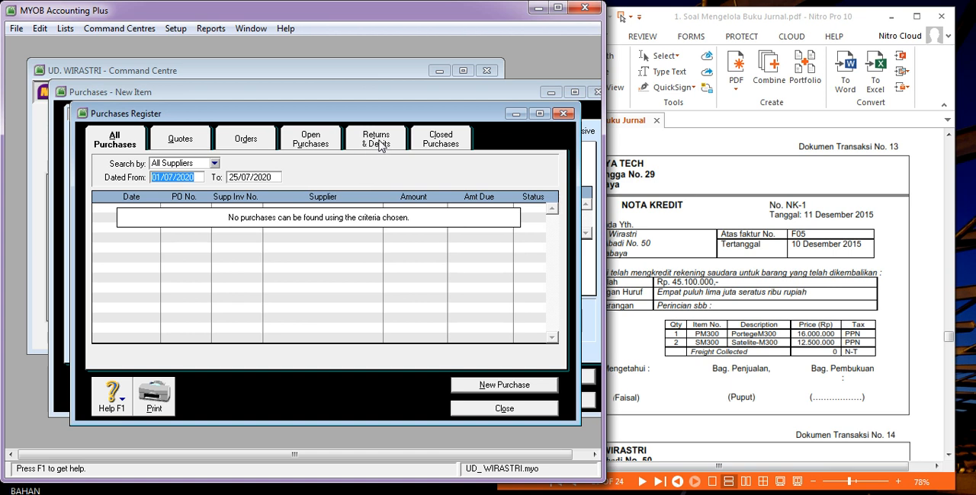
{"action": "left_click", "coordinate": [381, 145]}
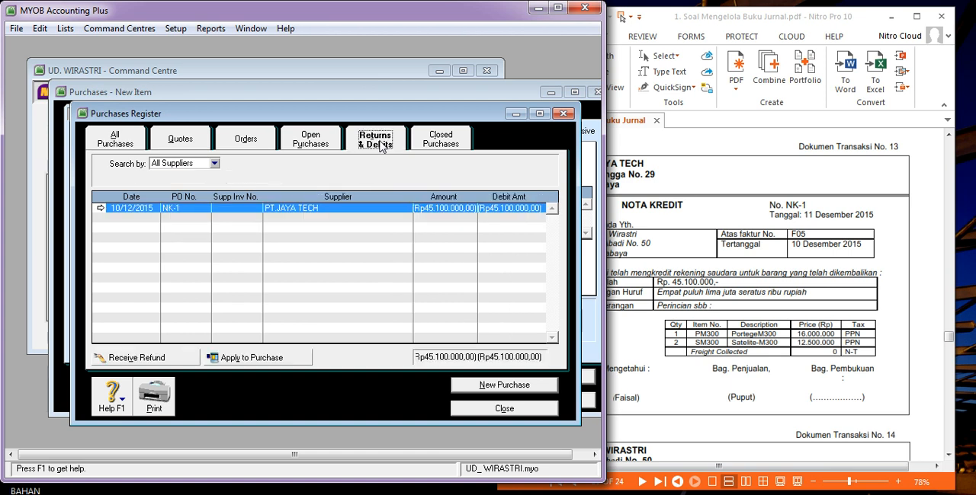
{"action": "left_click", "coordinate": [281, 216]}
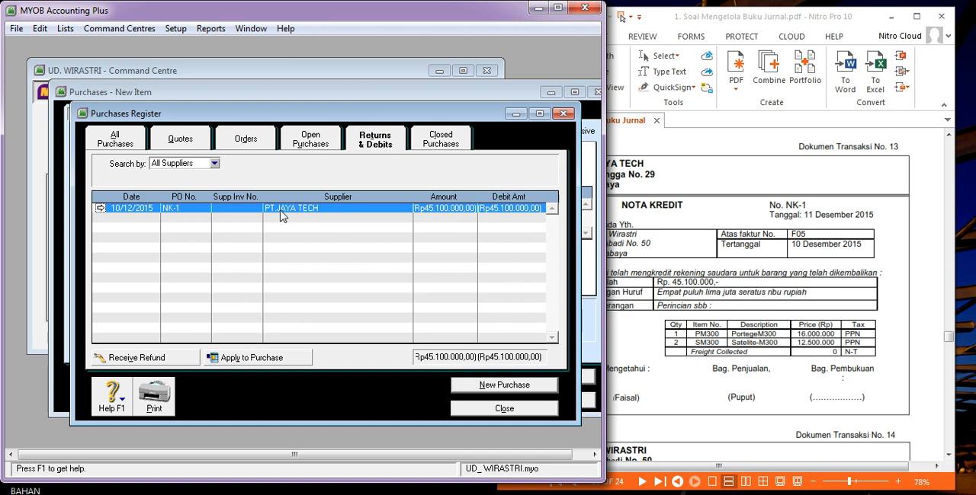
{"action": "left_click", "coordinate": [258, 359]}
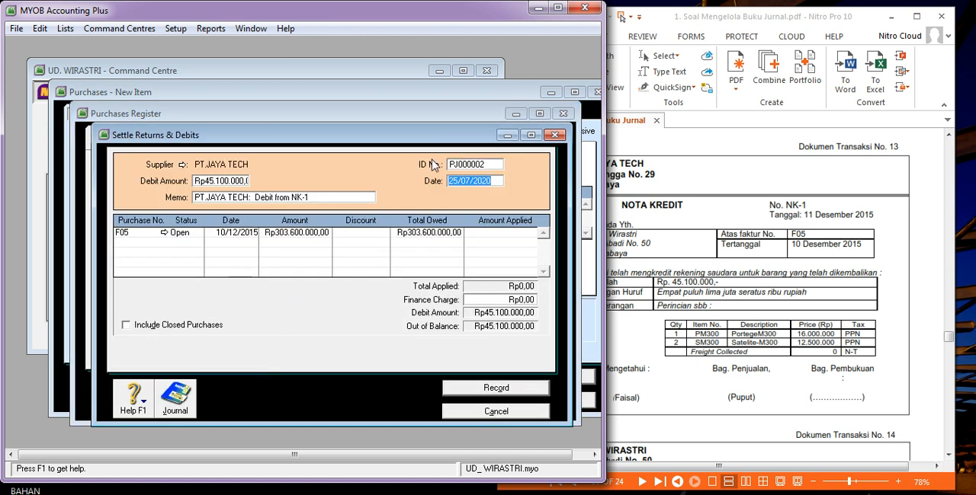
Set the settlement's ID number to NK-1 and its date to 10/12/2015.
{"action": "left_click", "coordinate": [484, 168]}
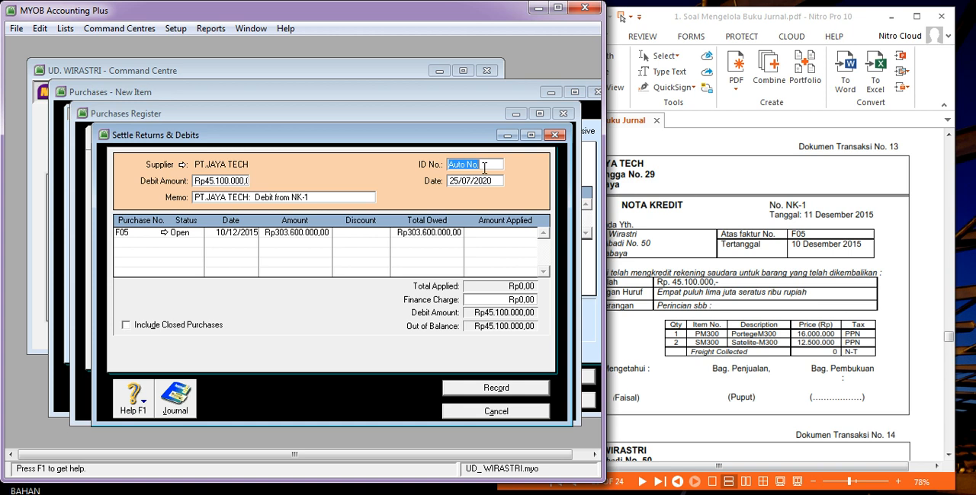
{"action": "type", "text": "NK-1"}
{"action": "key", "text": "Tab"}
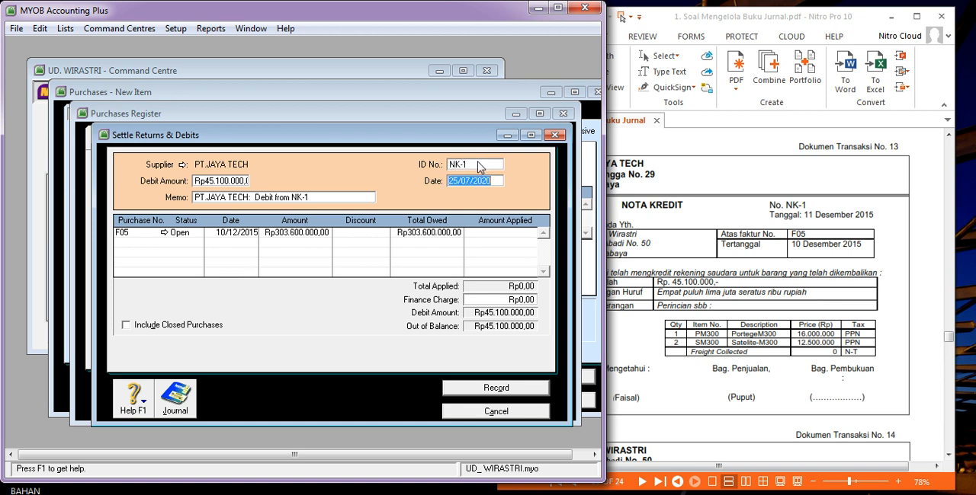
{"action": "type", "text": "10/"}
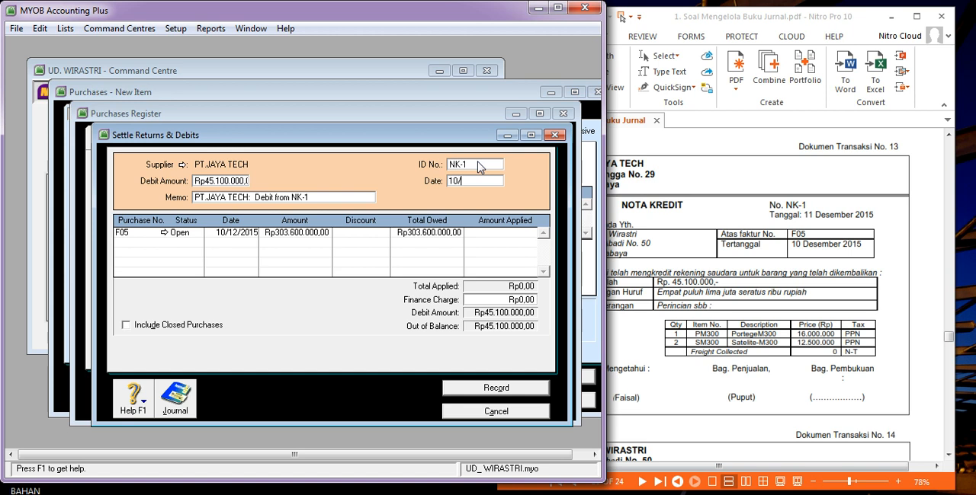
{"action": "type", "text": "12/2015"}
{"action": "key", "text": "Tab"}
{"action": "key", "text": "Tab"}
{"action": "key", "text": "Tab"}
{"action": "key", "text": "Tab"}
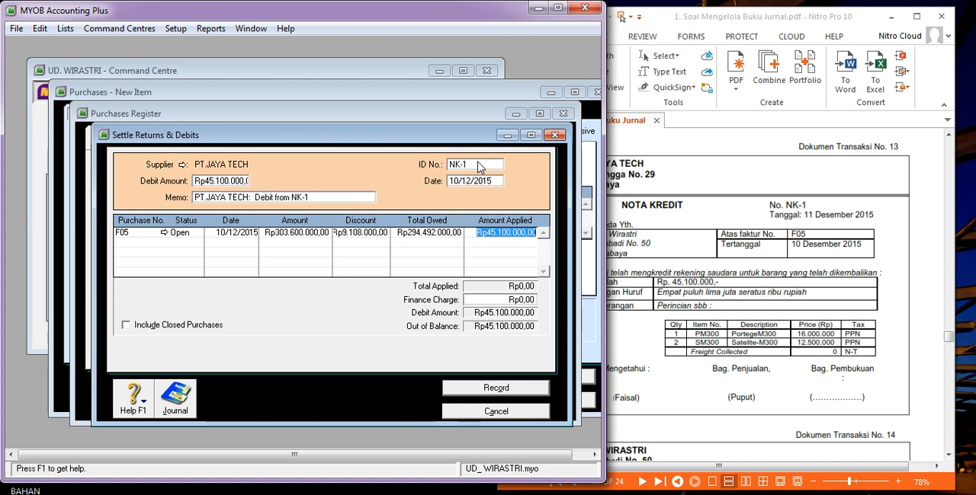
Apply the Rp45.100.000 debit to purchase F05, record the settlement, and close the register and purchase form.
{"action": "key", "text": "Tab"}
{"action": "key", "text": "Tab"}
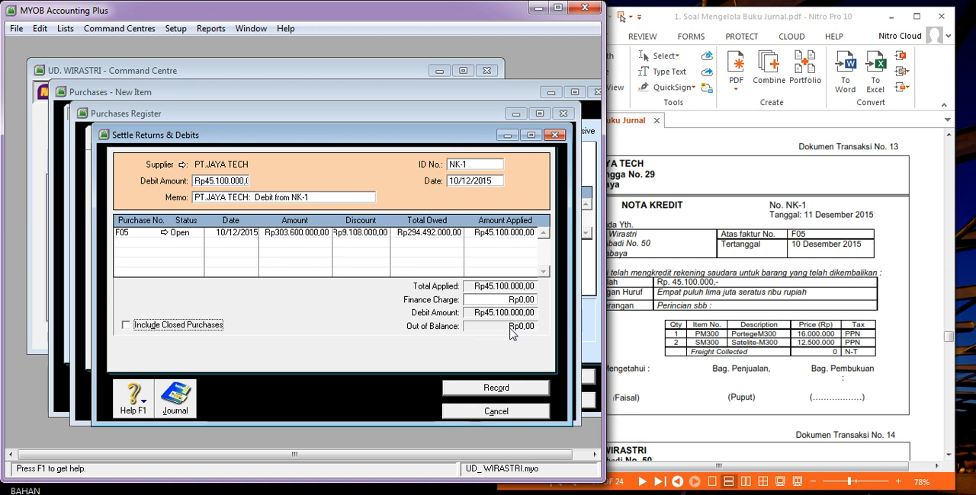
{"action": "left_click", "coordinate": [500, 390]}
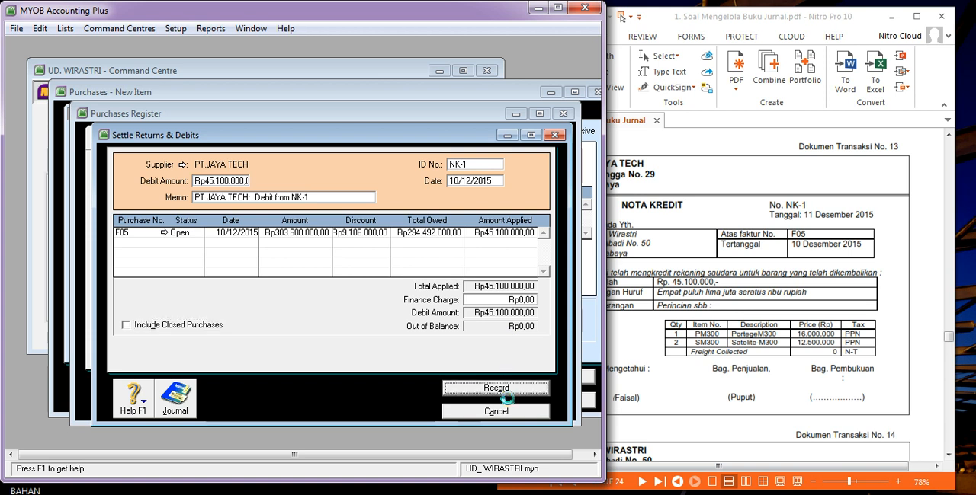
{"action": "left_click", "coordinate": [501, 410]}
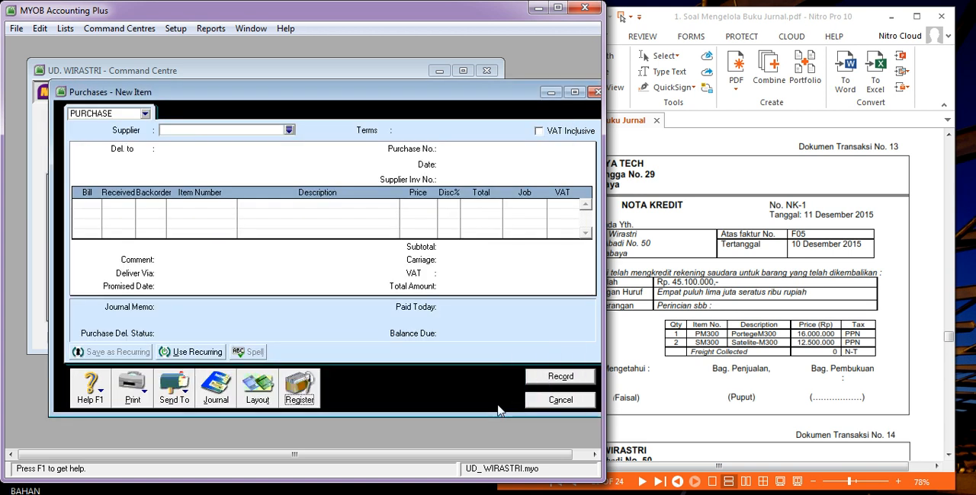
{"action": "left_click", "coordinate": [561, 401]}
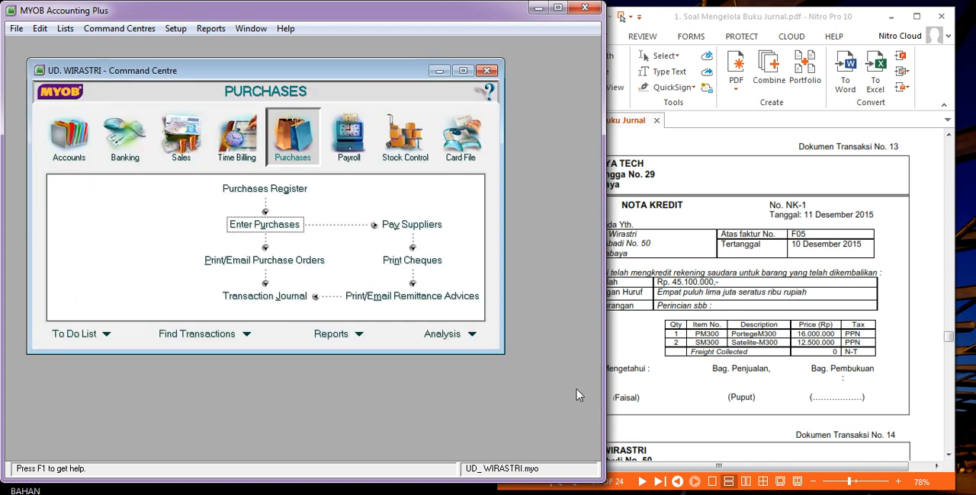
Find invoice A17 (Dokumen Transaksi No. 22) in the PDF and start a new item purchase from PT. Surya.
{"action": "left_click", "coordinate": [743, 260]}
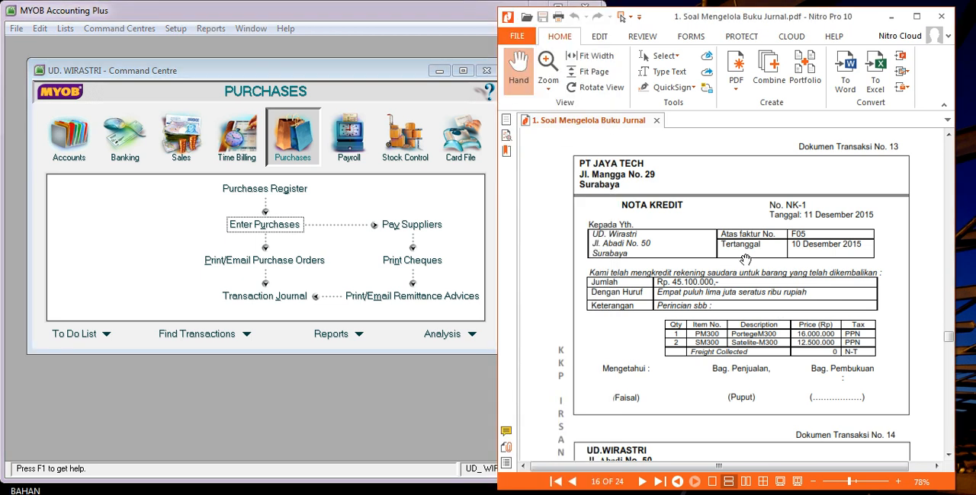
{"action": "scroll", "coordinate": [949, 342], "scroll_direction": "down", "scroll_amount": 4}
{"action": "left_click_drag", "start_coordinate": [950, 342], "coordinate": [954, 352]}
{"action": "left_click_drag", "start_coordinate": [950, 352], "coordinate": [949, 393]}
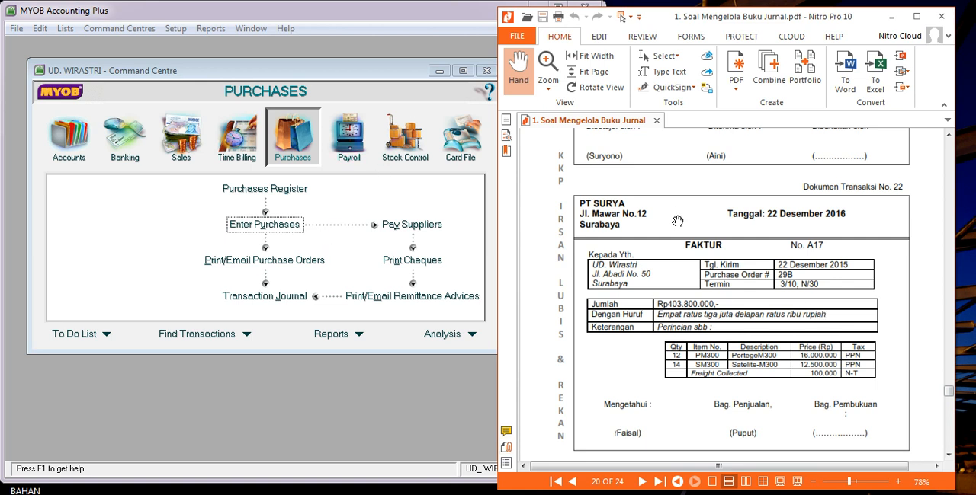
{"action": "left_click", "coordinate": [279, 224]}
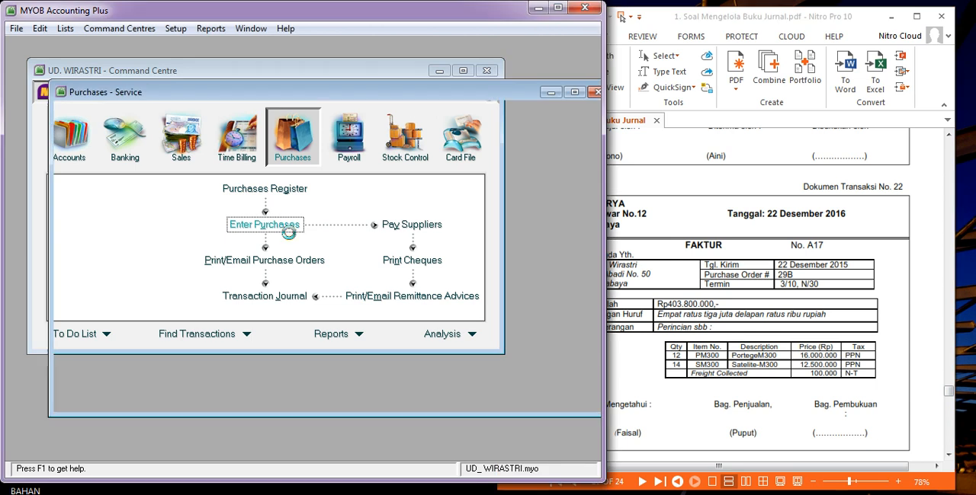
{"action": "left_click", "coordinate": [289, 131]}
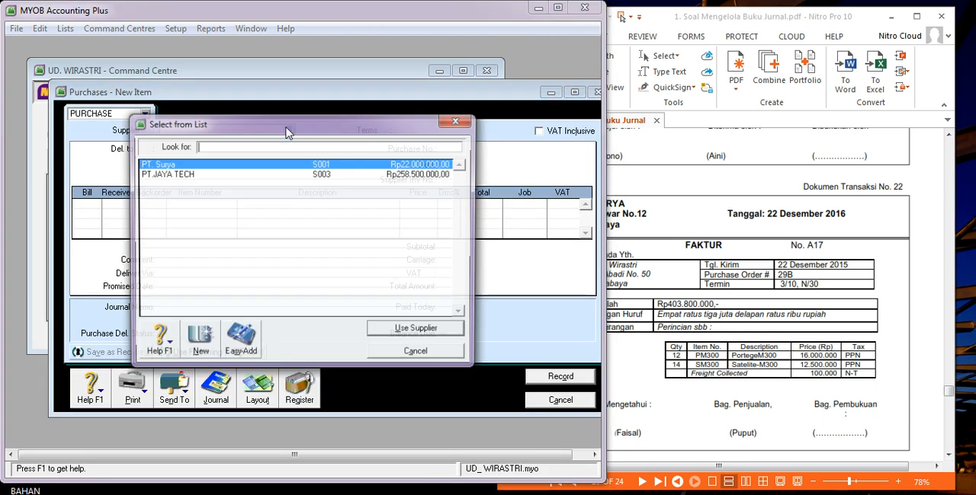
{"action": "double_click", "coordinate": [244, 163]}
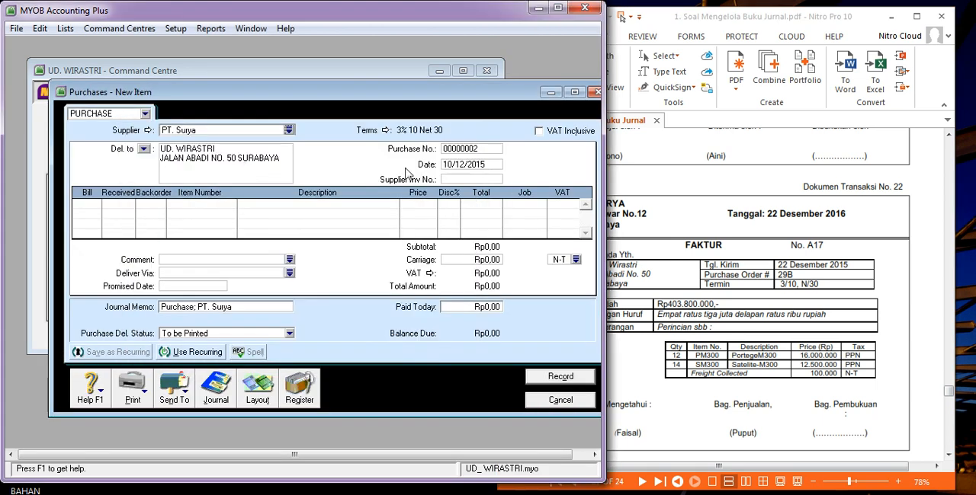
Set the purchase number to A17, the date to 22/12/2015 and the supplier invoice number to 29B.
{"action": "left_click", "coordinate": [472, 150]}
{"action": "type", "text": "A1"}
{"action": "key", "text": "Tab"}
{"action": "type", "text": "22.12."}
{"action": "type", "text": "20"}
{"action": "type", "text": "15"}
{"action": "key", "text": "BackSpace"}
{"action": "key", "text": "BackSpace"}
{"action": "key", "text": "BackSpace"}
{"action": "key", "text": "BackSpace"}
{"action": "key", "text": "BackSpace"}
{"action": "key", "text": "BackSpace"}
{"action": "type", "text": "/12/2015"}
{"action": "key", "text": "Tab"}
{"action": "type", "text": "29B"}
{"action": "key", "text": "Tab"}
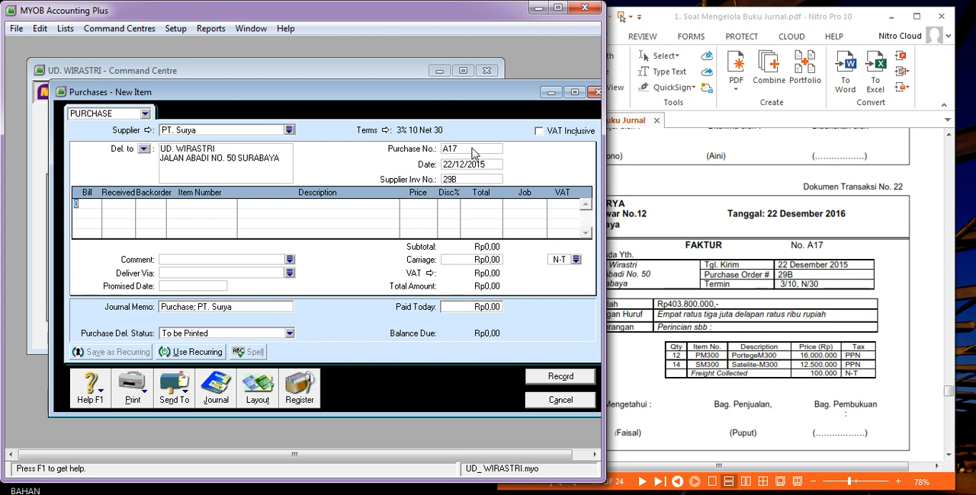
Add a purchase line for 12 units of item PM300, keeping its proposed price and VAT code.
{"action": "type", "text": "12"}
{"action": "key", "text": "Tab"}
{"action": "key", "text": "Tab"}
{"action": "key", "text": "Tab"}
{"action": "key", "text": "Return"}
{"action": "key", "text": "Tab"}
{"action": "key", "text": "Tab"}
{"action": "key", "text": "Tab"}
{"action": "key", "text": "Tab"}
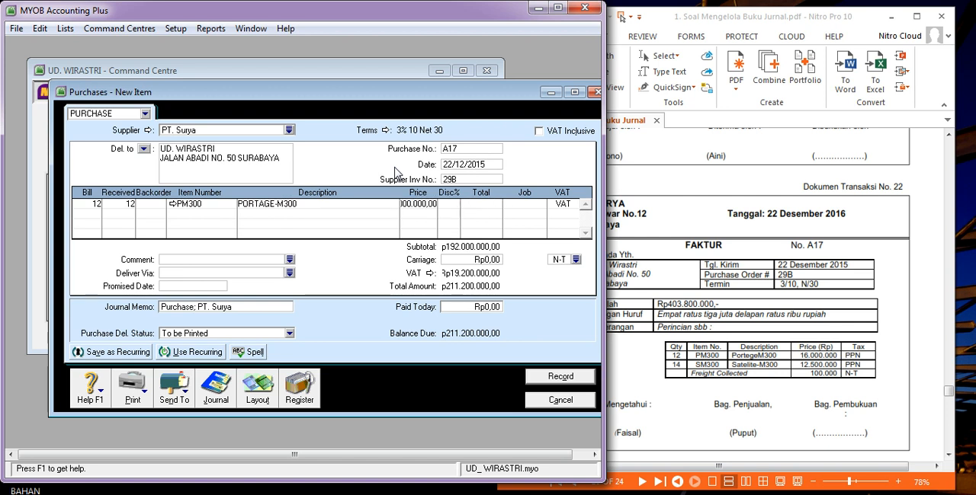
{"action": "key", "text": "Tab"}
Add a second purchase line for 14 units of item SM300, keeping its proposed price and VAT code.
{"action": "type", "text": "1"}
{"action": "key", "text": "Tab"}
{"action": "key", "text": "Tab"}
{"action": "key", "text": "Tab"}
{"action": "double_click", "coordinate": [340, 173]}
{"action": "key", "text": "Tab"}
{"action": "key", "text": "Tab"}
{"action": "key", "text": "Tab"}
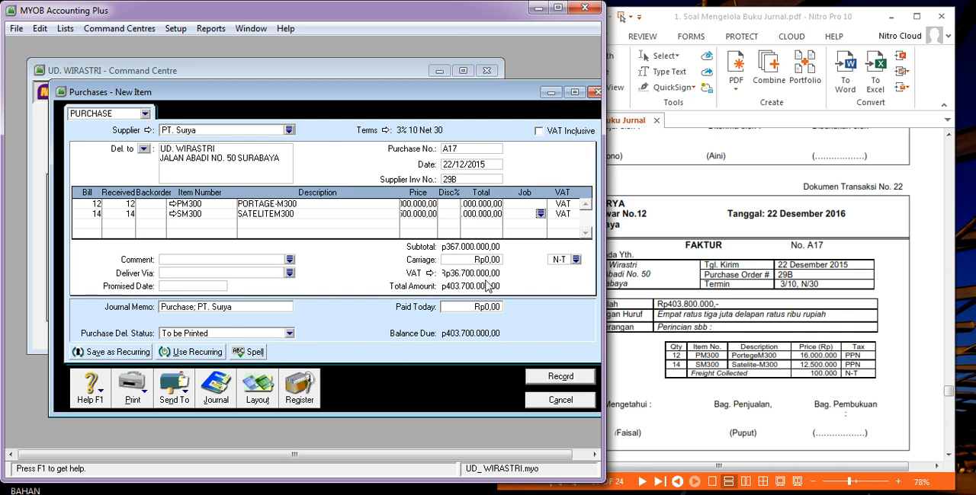
Set the carriage to Rp100.000 with the N-T tax code.
{"action": "left_click", "coordinate": [461, 262]}
{"action": "type", "text": "100.000"}
{"action": "key", "text": "Tab"}
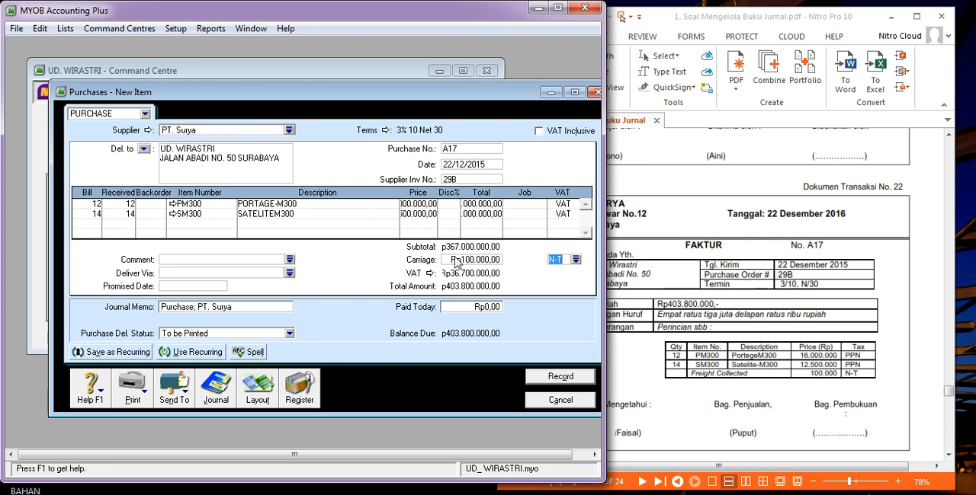
{"action": "key", "text": "Tab"}
Enter 403.800.000 as the amount paid today and clear it again.
{"action": "left_click", "coordinate": [468, 312]}
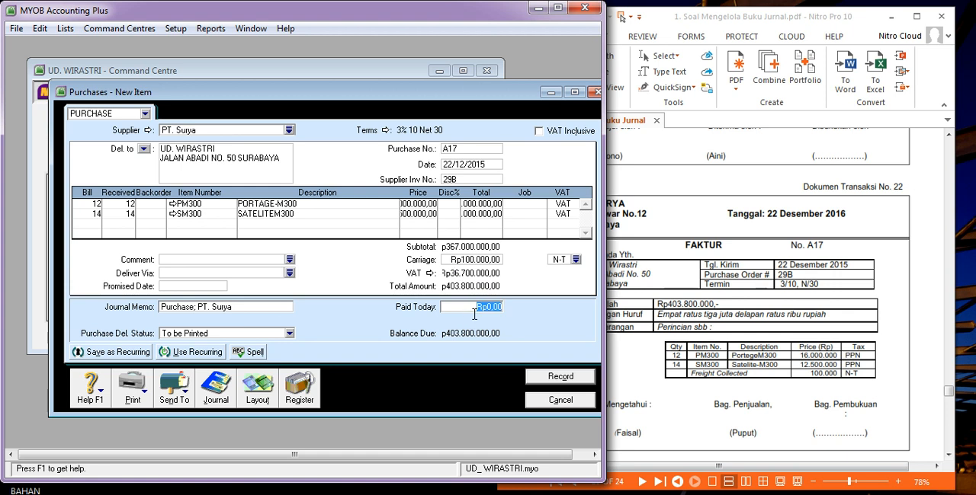
{"action": "type", "text": "403."}
{"action": "type", "text": "800.0"}
{"action": "type", "text": "00"}
{"action": "key", "text": "Tab"}
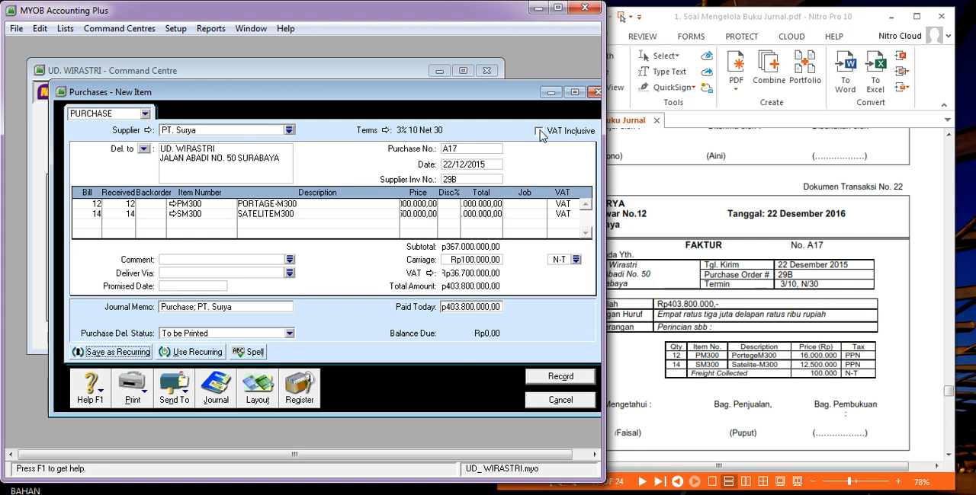
{"action": "left_click", "coordinate": [472, 308]}
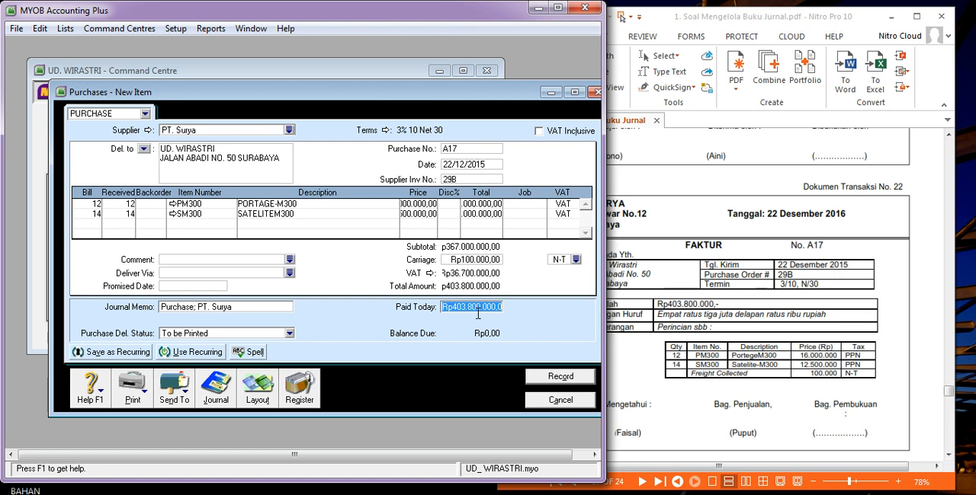
{"action": "key", "text": "BackSpace"}
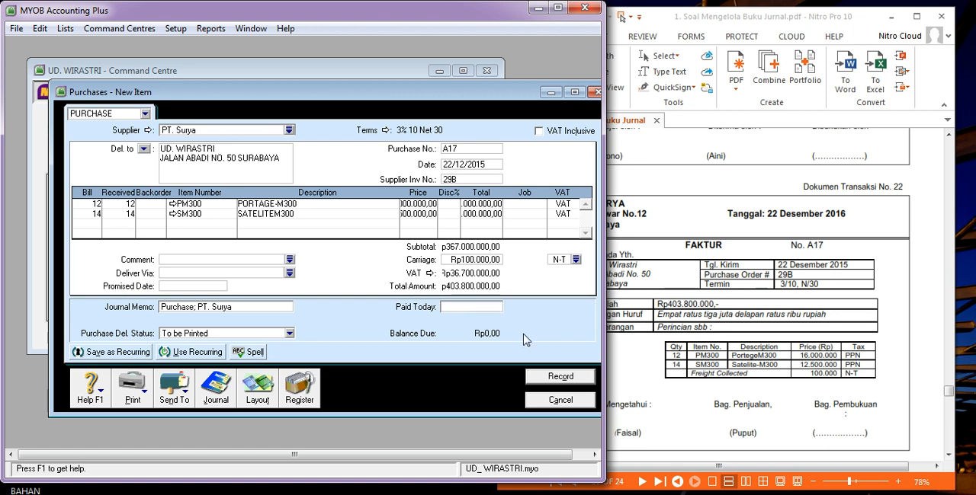
{"action": "key", "text": "Tab"}
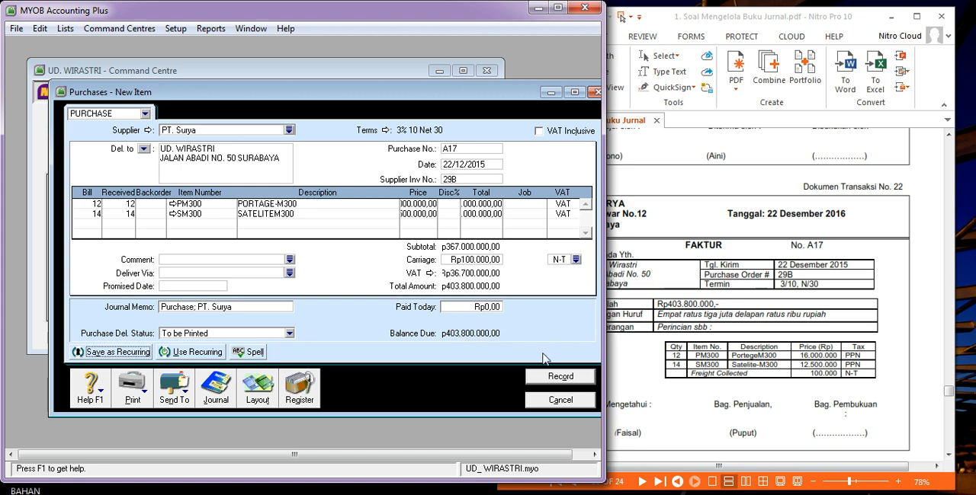
Record the A17 purchase from PT. Surya on credit and close the purchase form.
{"action": "left_click", "coordinate": [558, 378]}
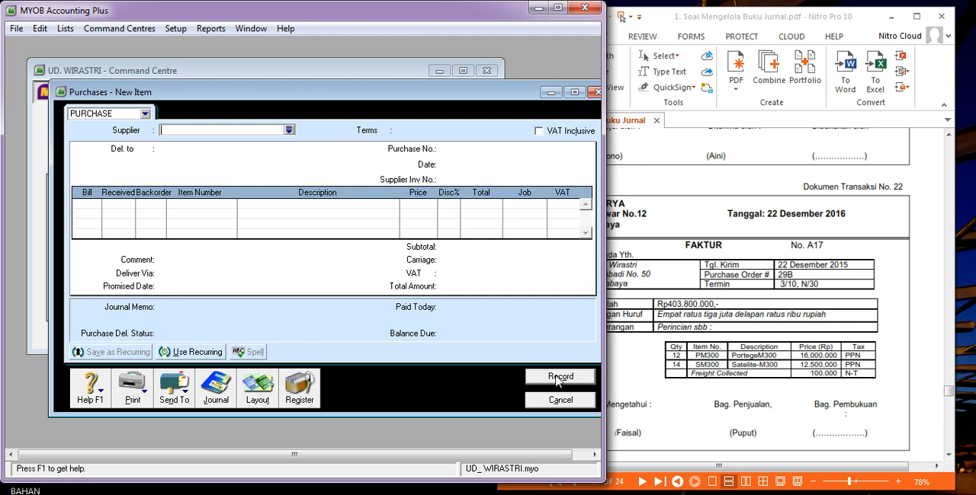
{"action": "left_click", "coordinate": [561, 400]}
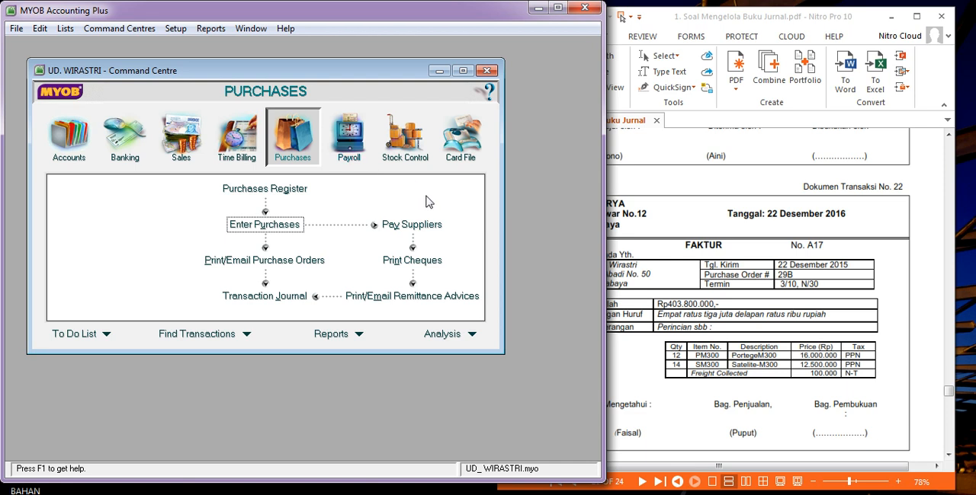
{"action": "left_click", "coordinate": [701, 228]}
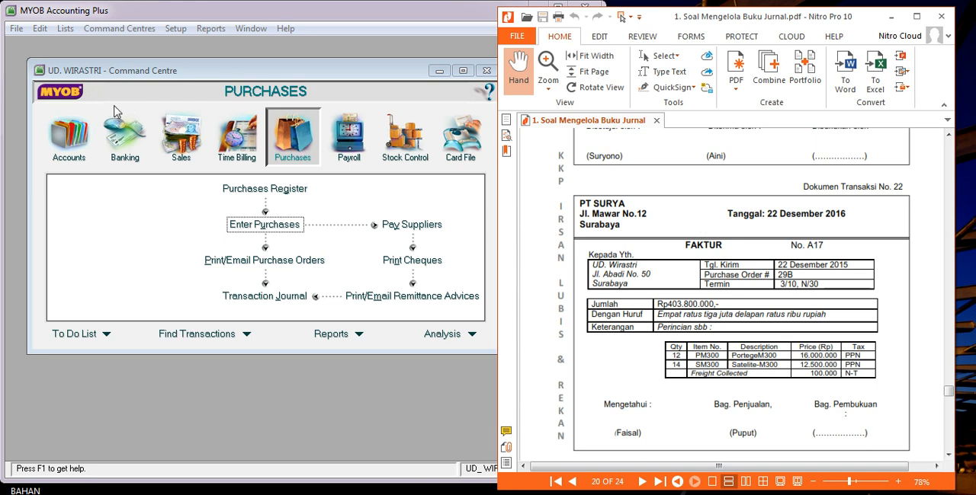
{"action": "left_click", "coordinate": [125, 137]}
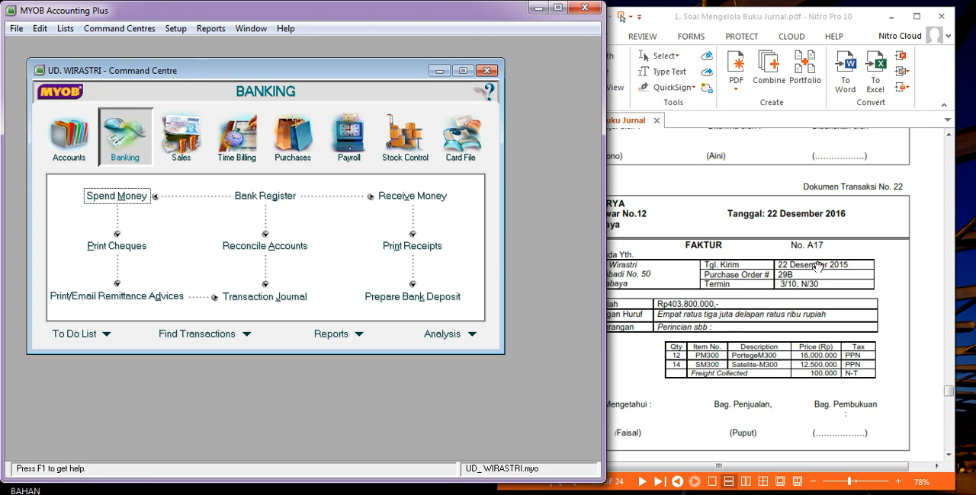
{"action": "left_click_drag", "start_coordinate": [949, 392], "coordinate": [949, 445]}
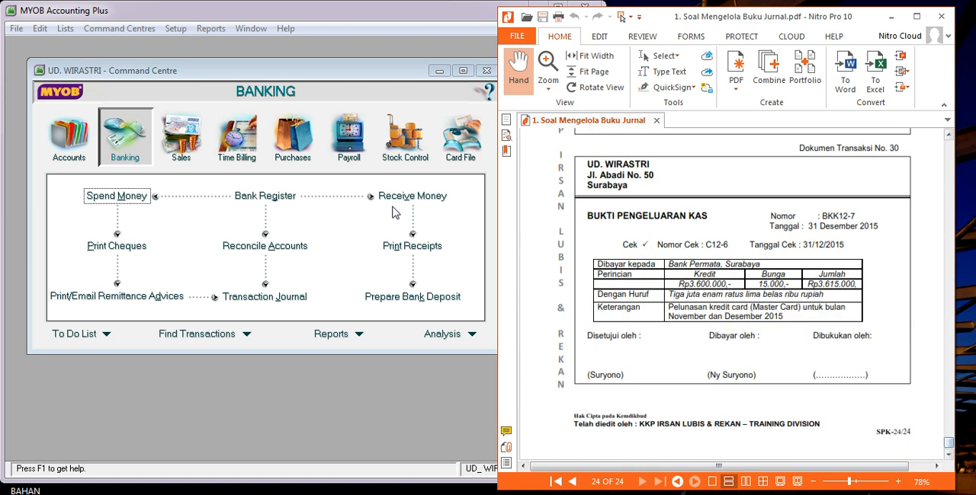
{"action": "left_click", "coordinate": [76, 137]}
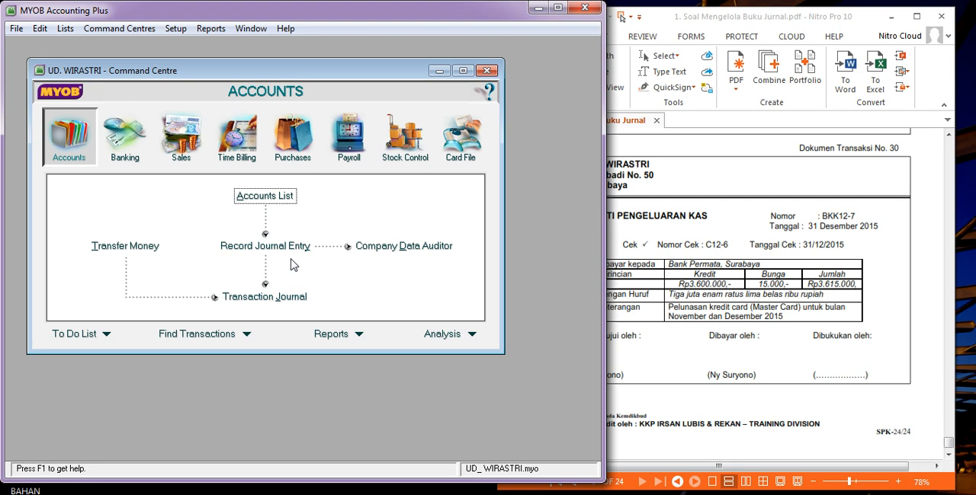
{"action": "left_click", "coordinate": [314, 158]}
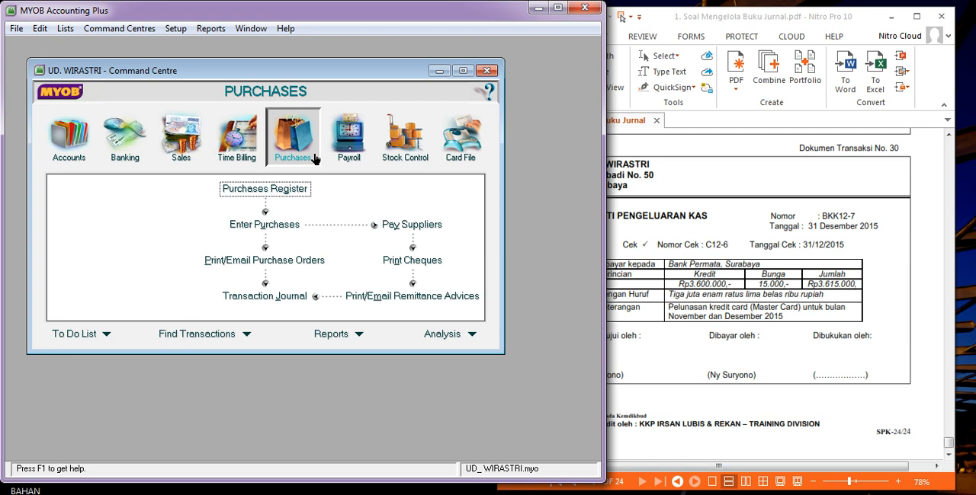